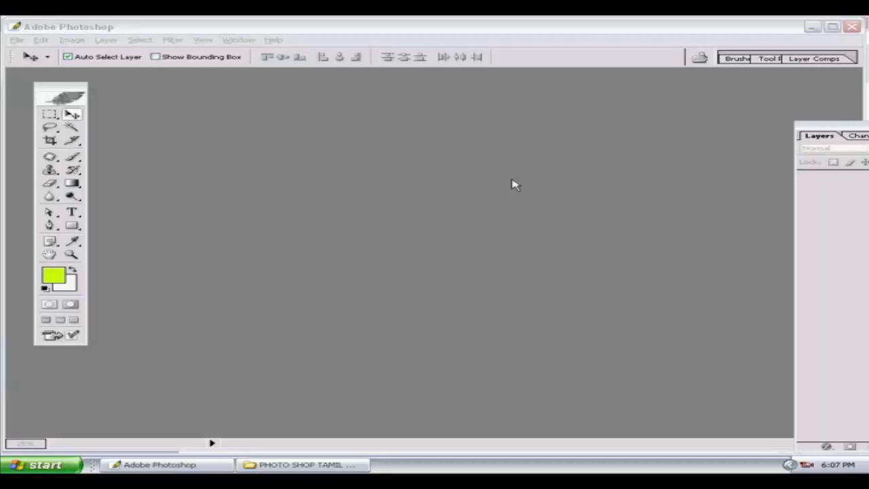
pyautogui.click(173, 41)
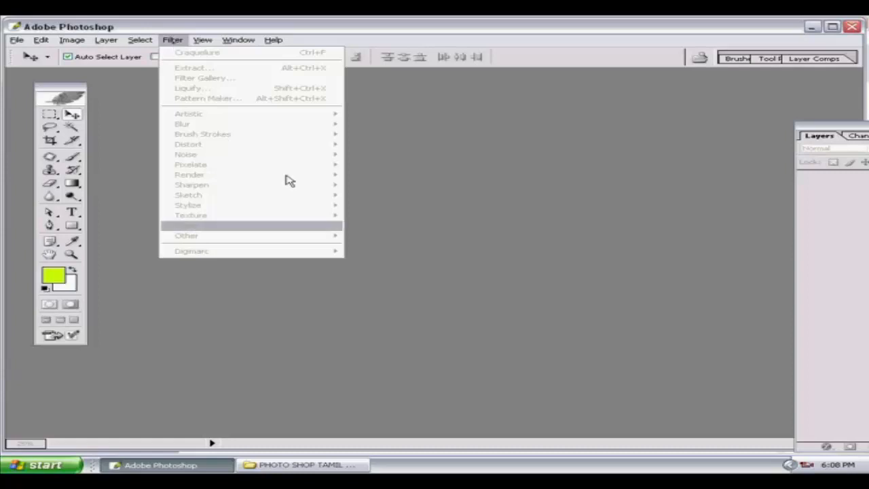
pyautogui.click(438, 207)
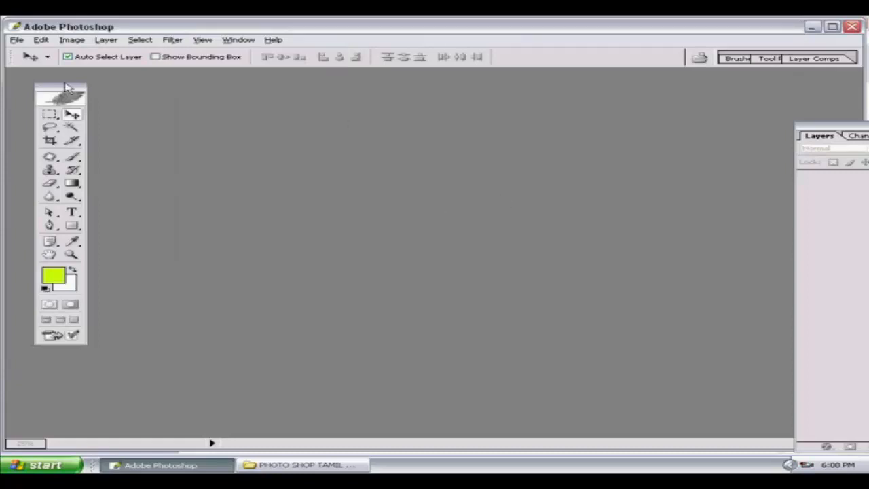
# - Create a blank white 615 × 816 pixel RGB document at 200 pixels/inch and maximize its window
pyautogui.click(16, 40)
pyautogui.click(45, 54)
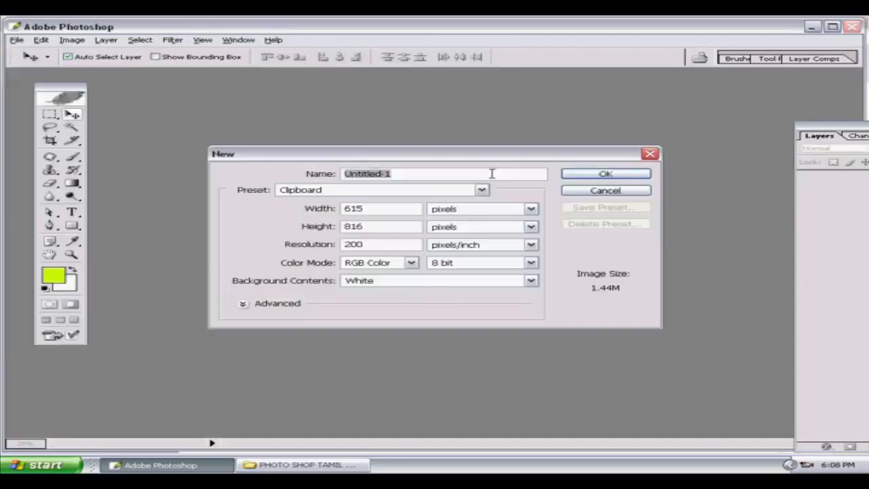
pyautogui.click(574, 177)
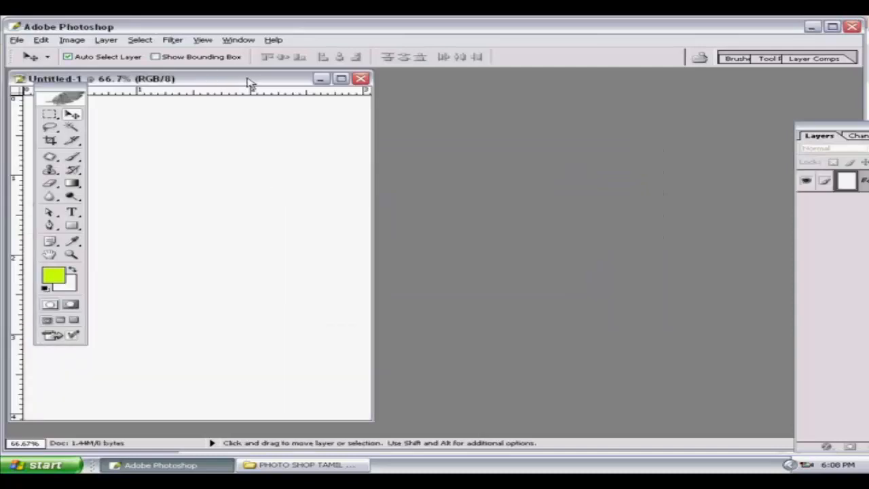
pyautogui.doubleClick(250, 79)
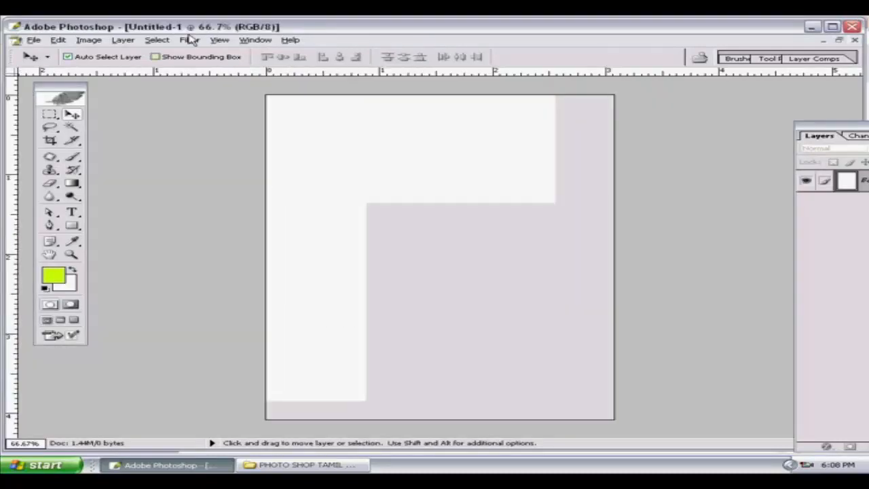
pyautogui.click(190, 40)
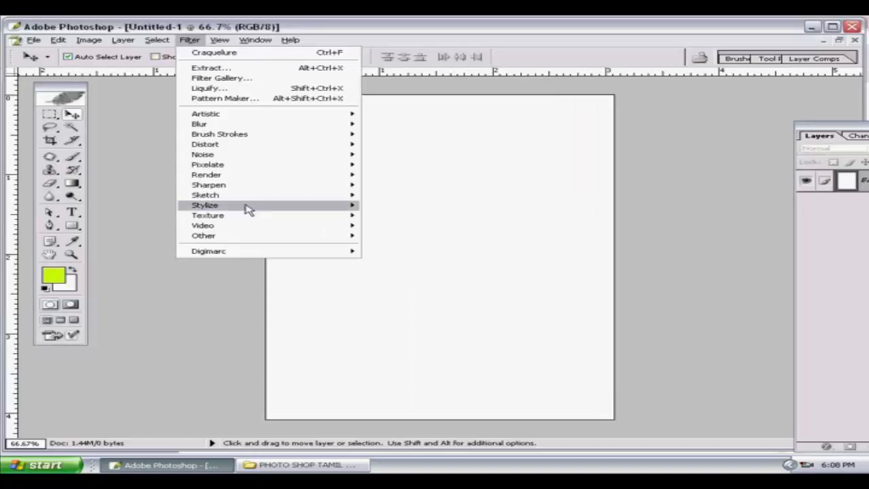
pyautogui.moveTo(248, 197)
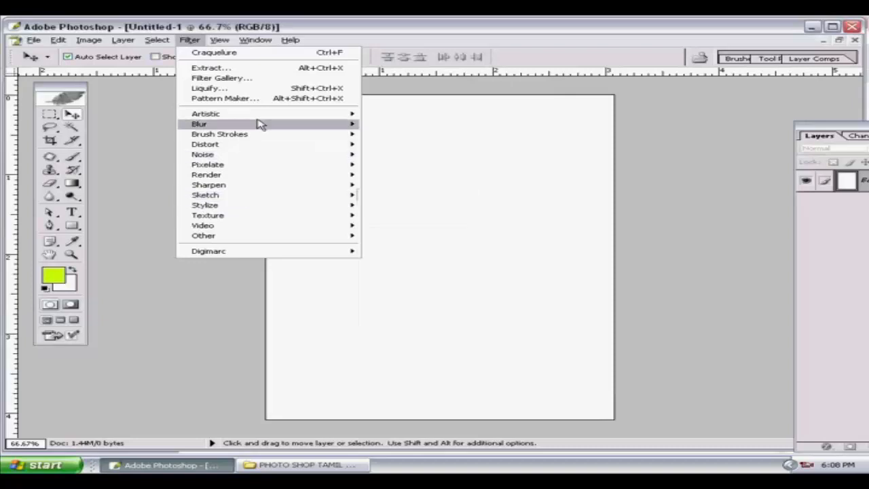
pyautogui.moveTo(262, 117)
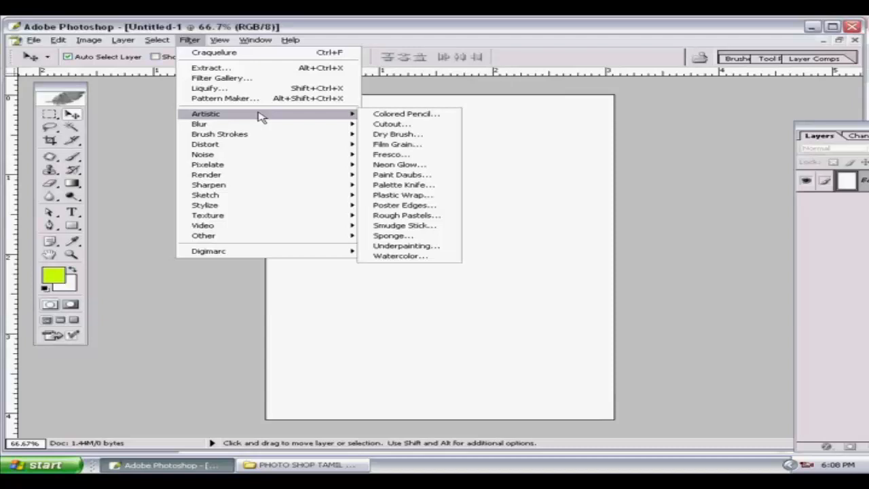
pyautogui.click(551, 150)
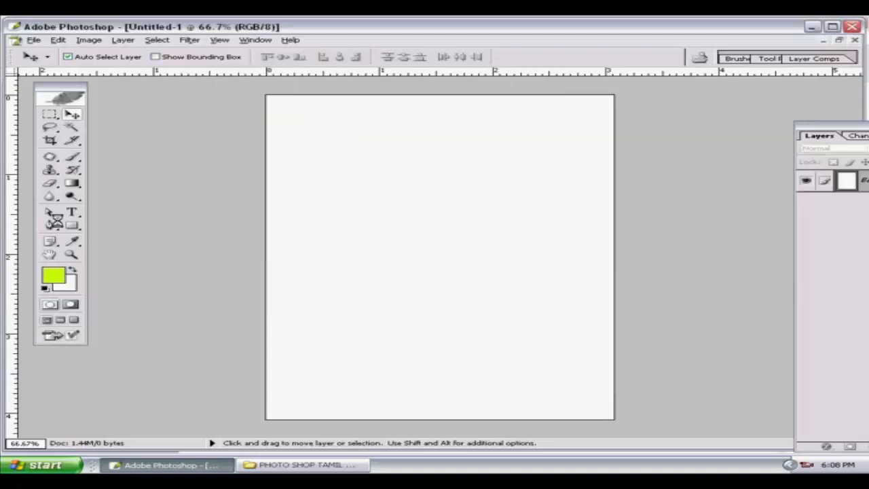
pyautogui.click(72, 184)
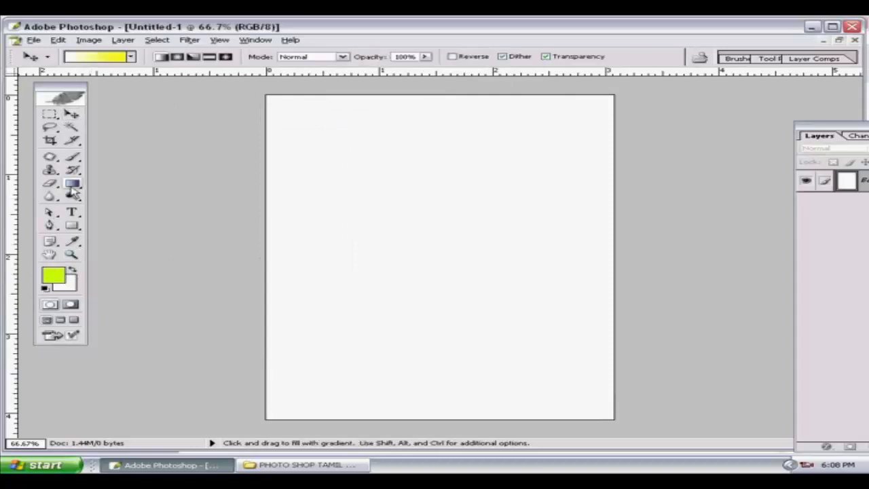
pyautogui.click(33, 40)
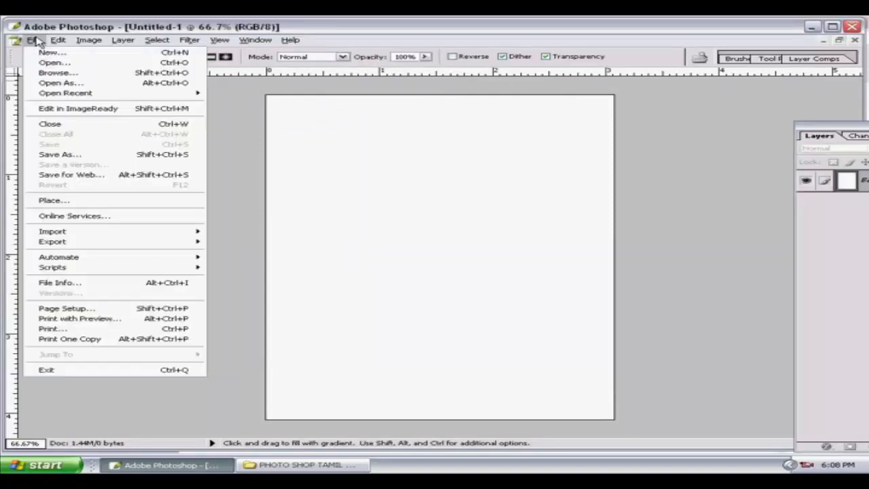
pyautogui.press('Escape')
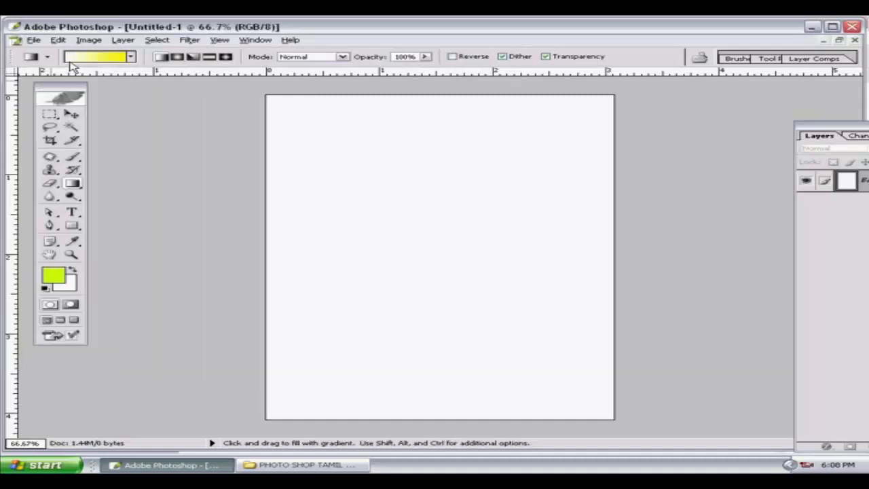
# - Open the image HH from the Desktop folder
pyautogui.doubleClick(158, 111)
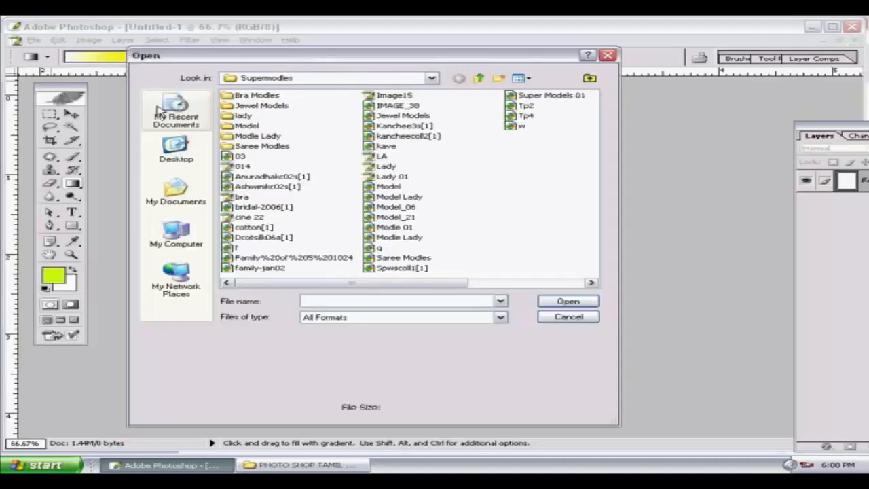
pyautogui.click(404, 84)
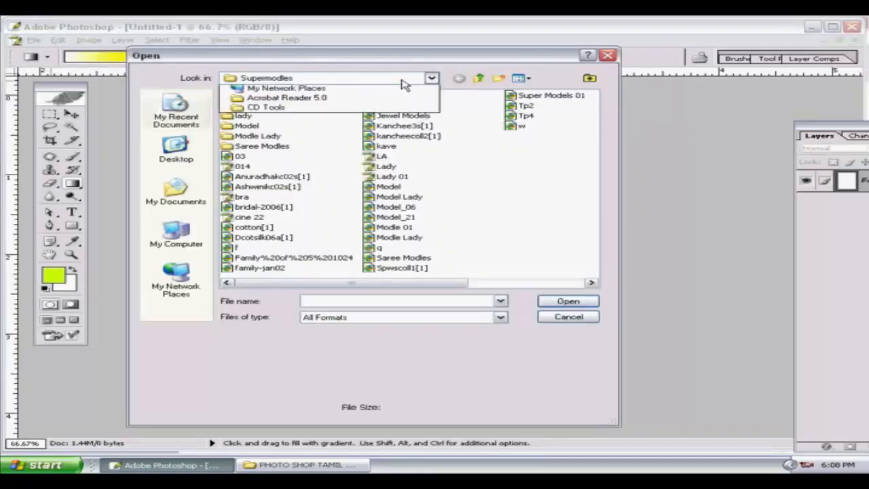
pyautogui.click(303, 140)
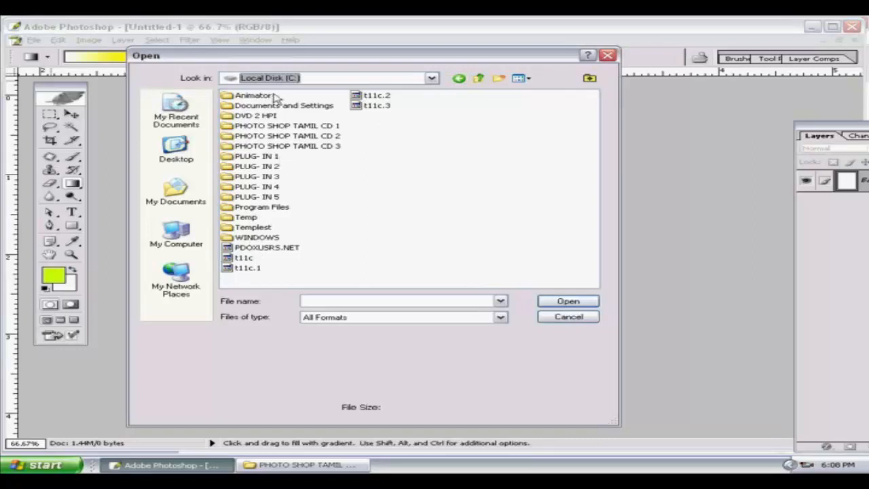
pyautogui.click(370, 106)
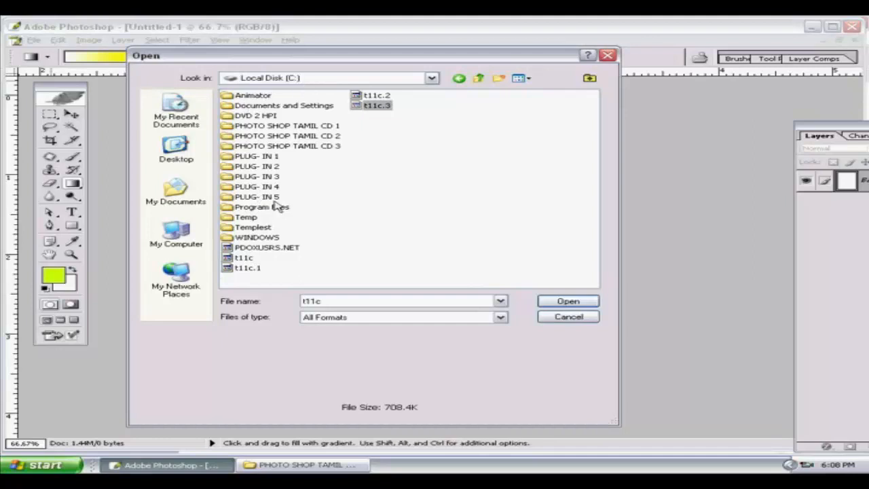
pyautogui.click(368, 79)
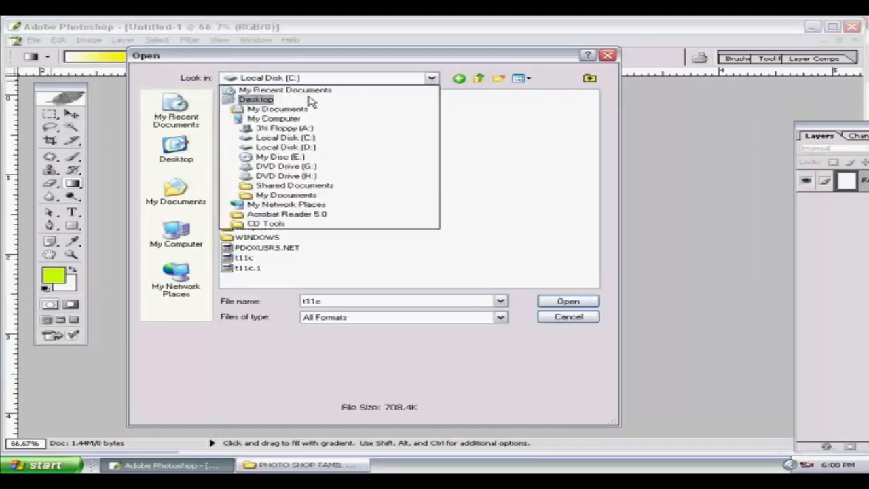
pyautogui.click(256, 99)
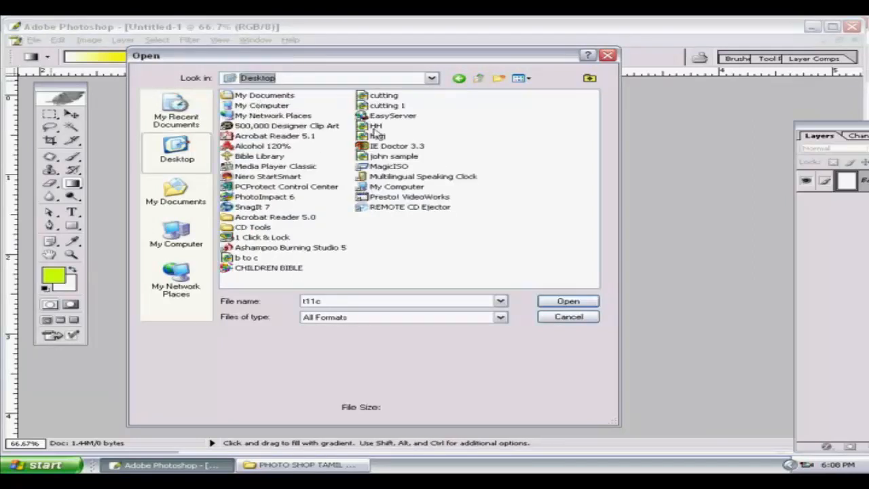
pyautogui.click(379, 137)
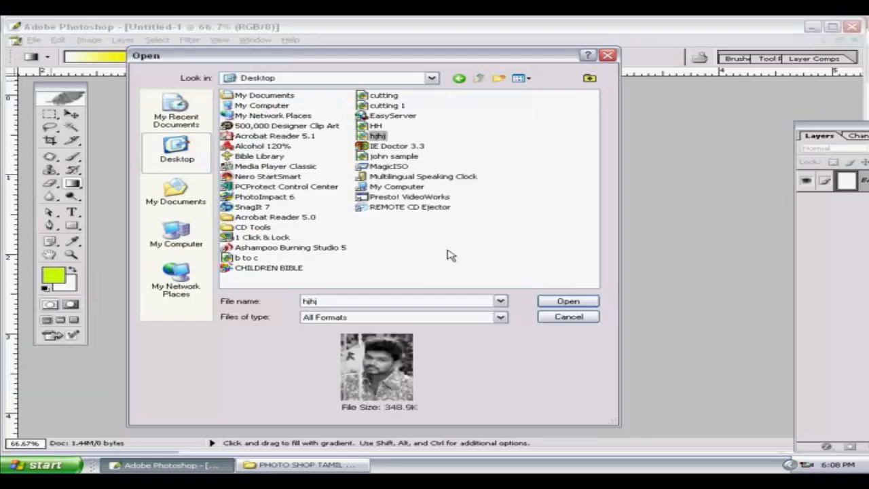
pyautogui.click(375, 126)
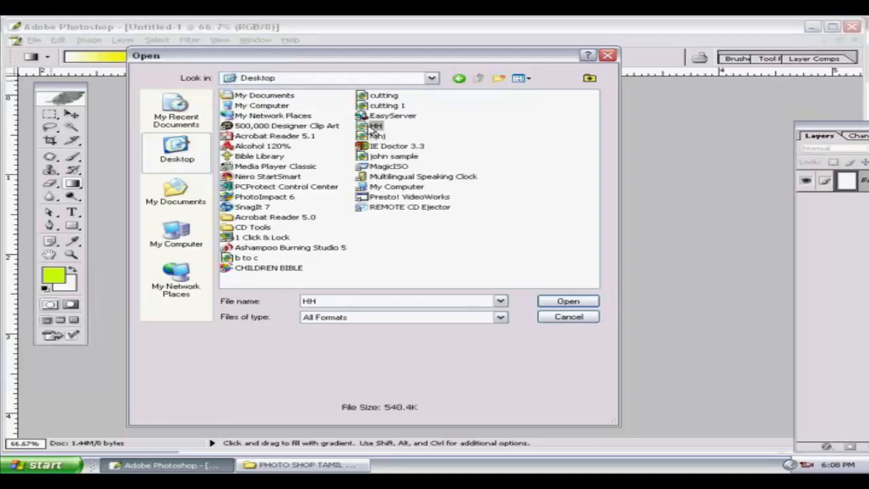
pyautogui.click(567, 301)
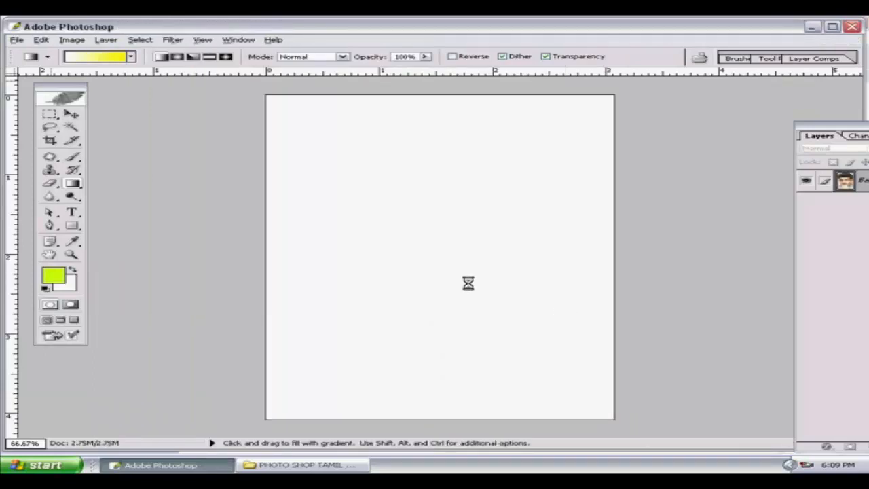
# - Apply the basic Blur filter to the whole portrait photo
pyautogui.click(190, 40)
pyautogui.moveTo(218, 125)
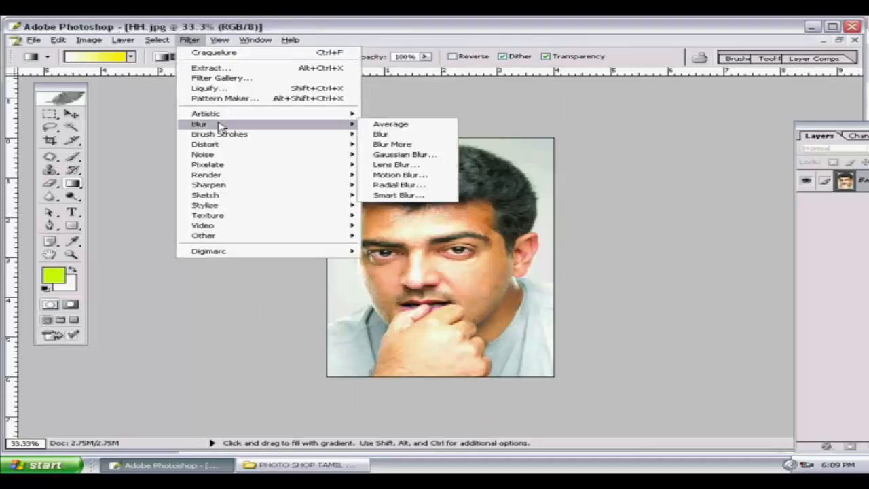
pyautogui.click(399, 134)
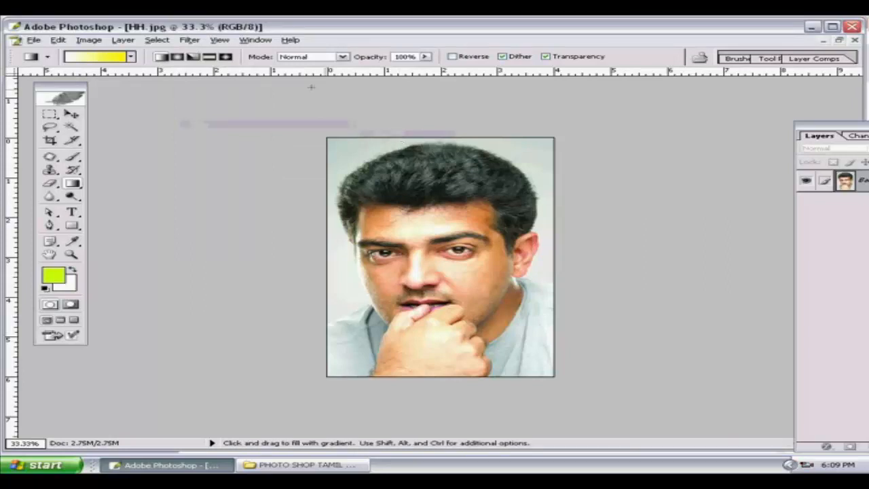
# - Try a horizontal Motion Blur with a much larger distance on the whole portrait and undo it
pyautogui.click(189, 40)
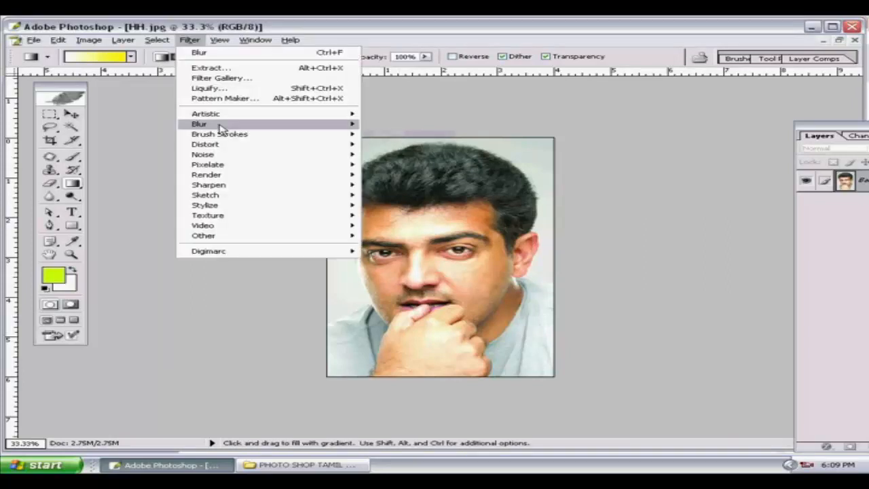
pyautogui.moveTo(220, 127)
pyautogui.click(415, 174)
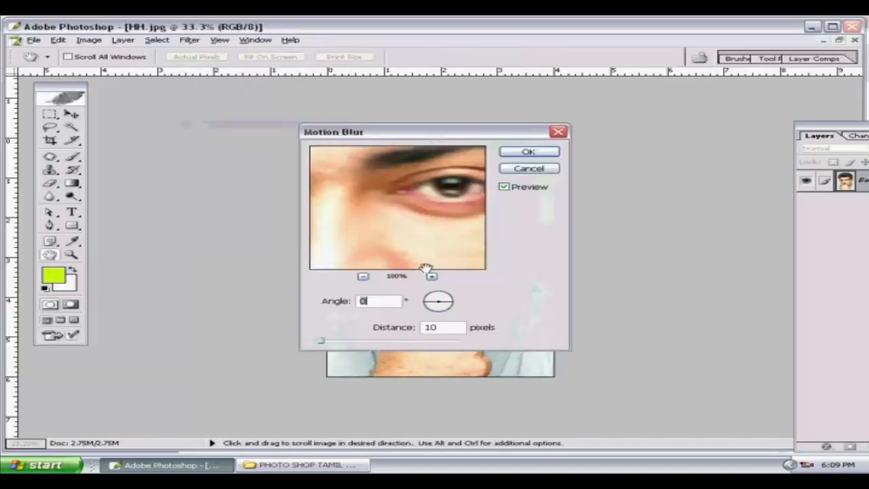
pyautogui.moveTo(319, 342); pyautogui.dragTo(391, 342)
pyautogui.click(526, 152)
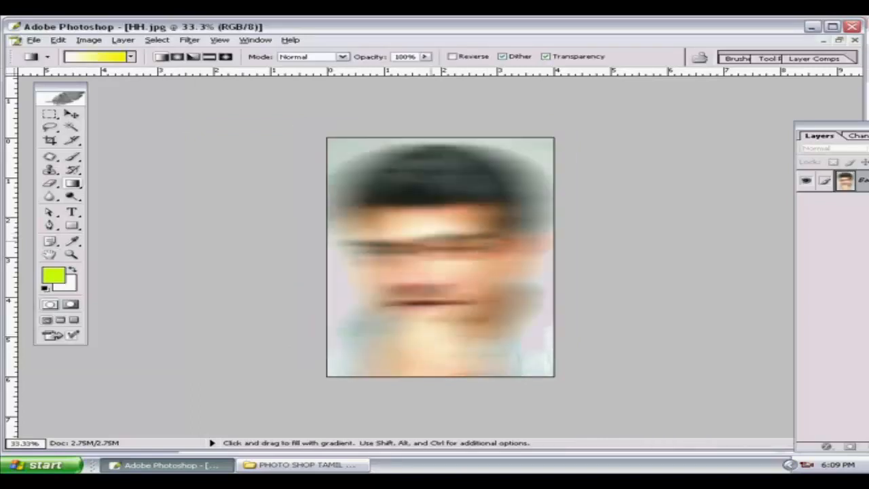
pyautogui.hotkey('ctrl', 'z')
# - Trace a closed Pen tool path around the man's hair and face down to the chin and convert it to a selection
pyautogui.click(50, 115)
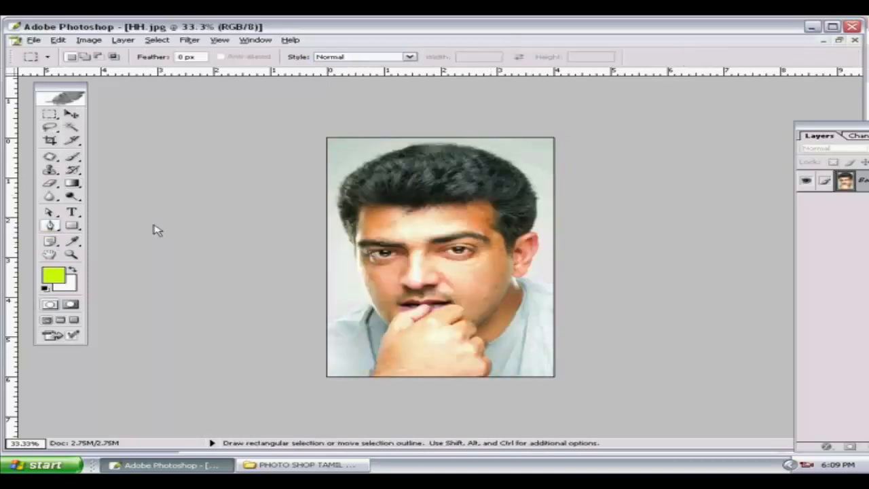
pyautogui.press('p')
pyautogui.click(351, 246)
pyautogui.click(344, 221)
pyautogui.click(336, 199)
pyautogui.click(352, 172)
pyautogui.click(402, 154)
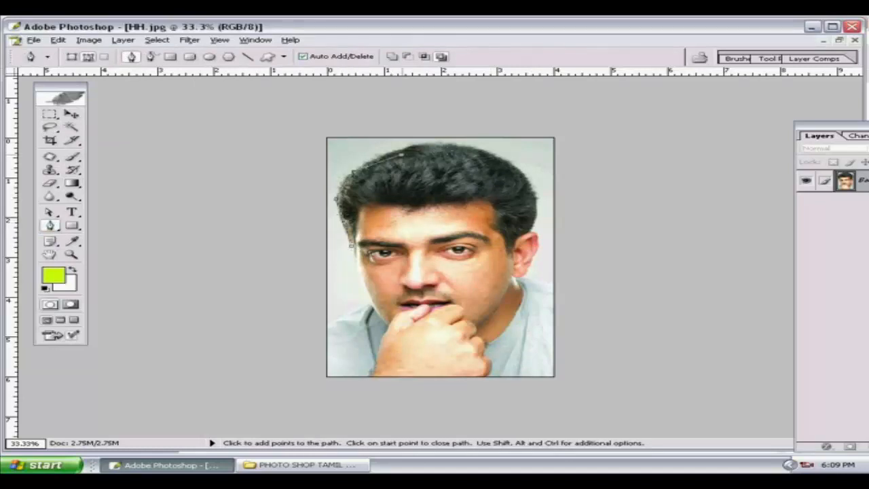
pyautogui.click(427, 150)
pyautogui.click(477, 157)
pyautogui.click(512, 185)
pyautogui.click(526, 208)
pyautogui.click(528, 239)
pyautogui.click(517, 271)
pyautogui.click(515, 301)
pyautogui.click(487, 321)
pyautogui.click(413, 320)
pyautogui.click(376, 300)
pyautogui.click(351, 246)
pyautogui.hotkey('ctrl', 'Return')
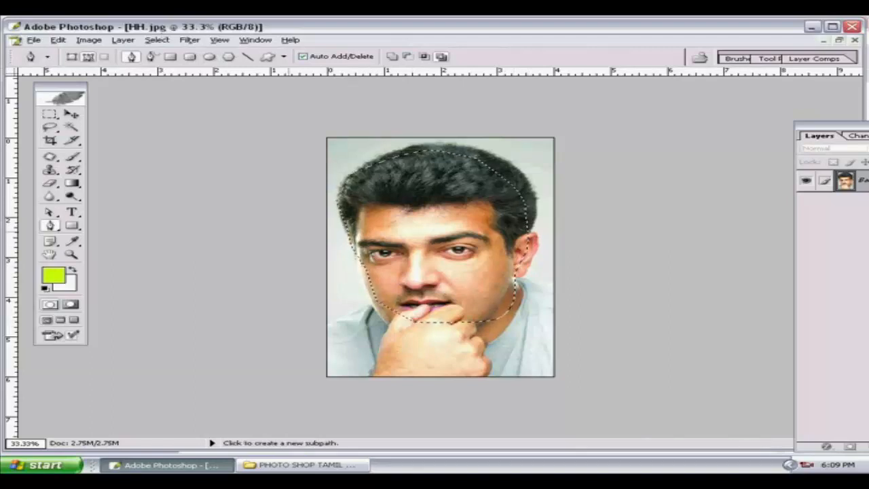
# - Feather the selection around the head with a radius of 2 pixels
pyautogui.click(123, 40)
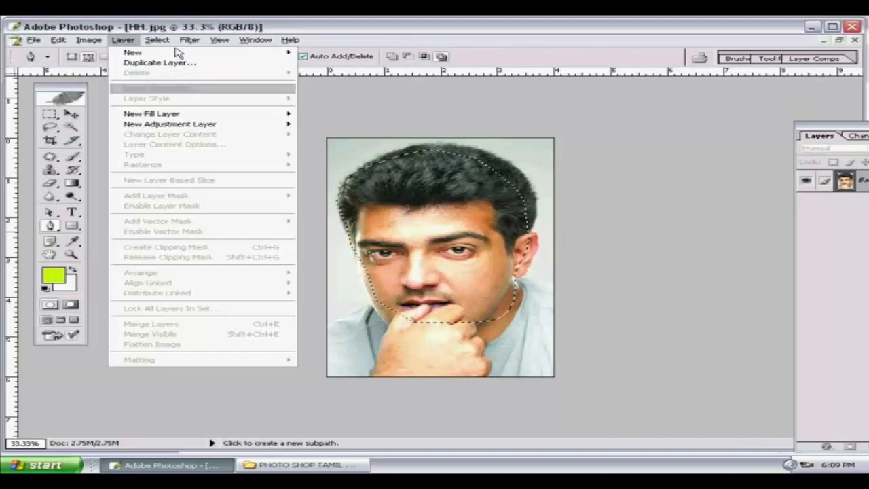
pyautogui.moveTo(163, 40)
pyautogui.click(169, 113)
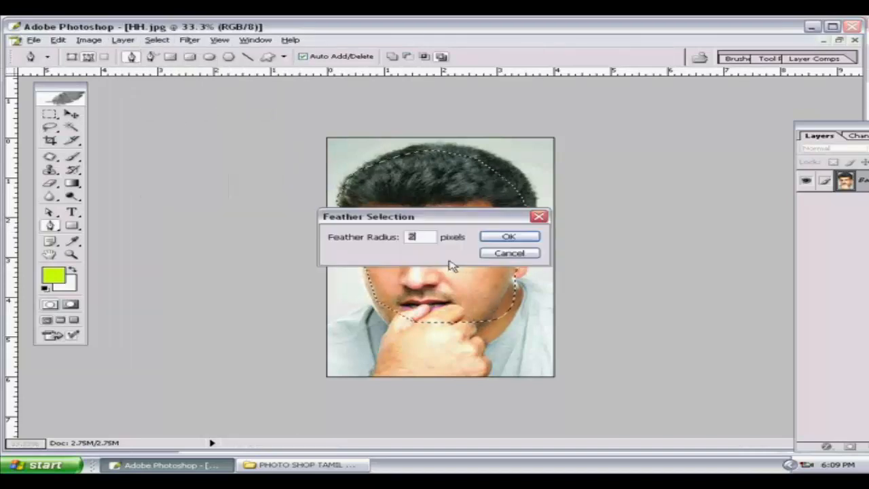
pyautogui.write('2')
pyautogui.press('Return')
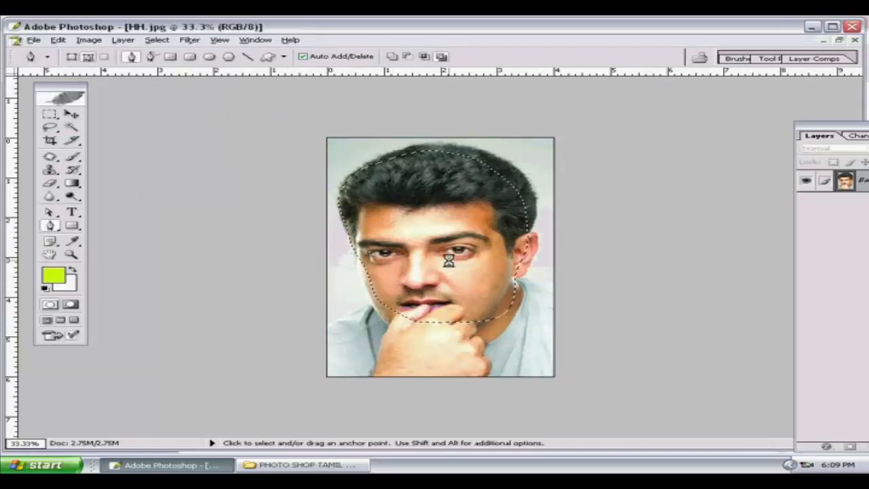
# - Copy the feathered head selection to a new layer and check the cutout by temporarily hiding the Background layer
pyautogui.hotkey('ctrl', 'j')
pyautogui.moveTo(817, 127); pyautogui.dragTo(787, 127)
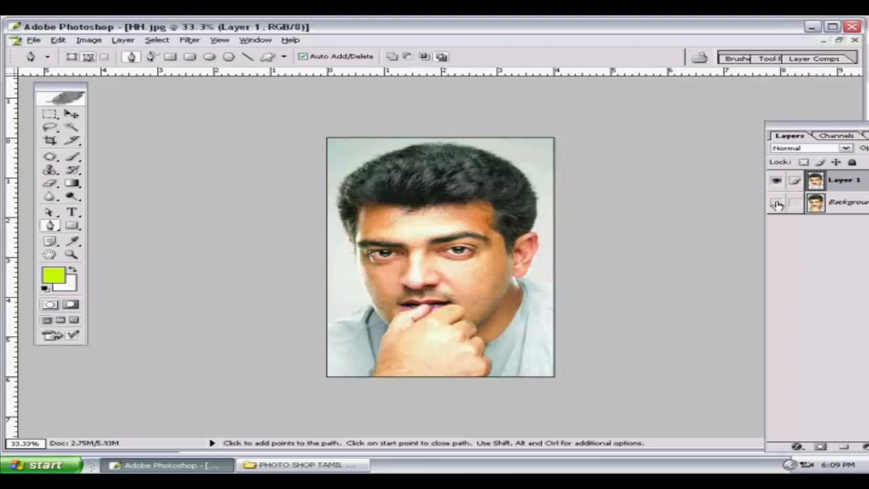
pyautogui.click(777, 203)
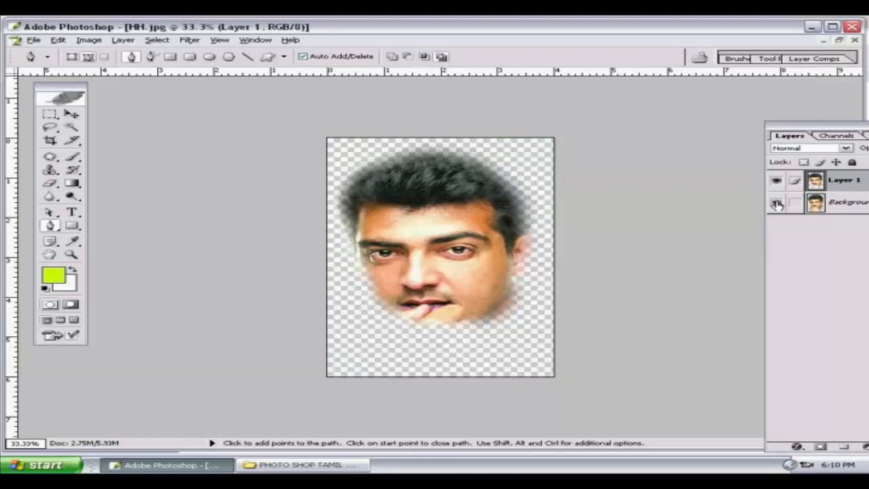
pyautogui.click(777, 203)
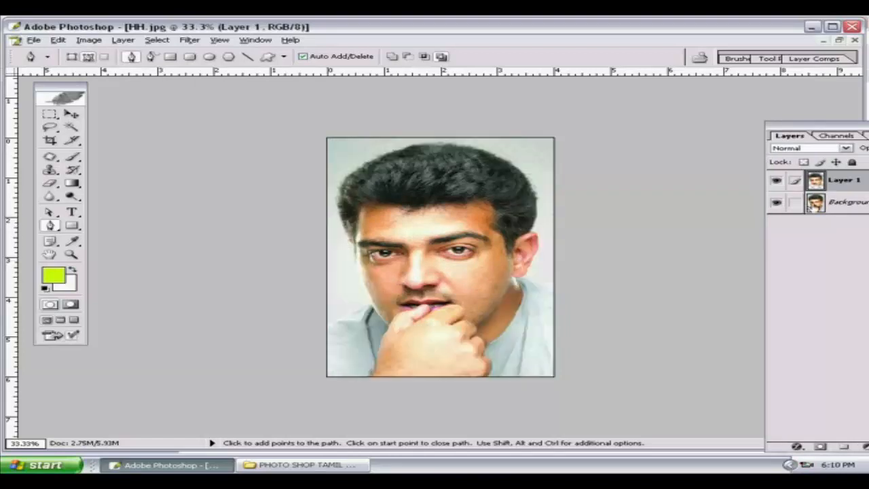
# - Preview a Motion Blur at angle 0 and distance 214 pixels on the Background layer and cancel it
pyautogui.click(857, 204)
pyautogui.click(193, 42)
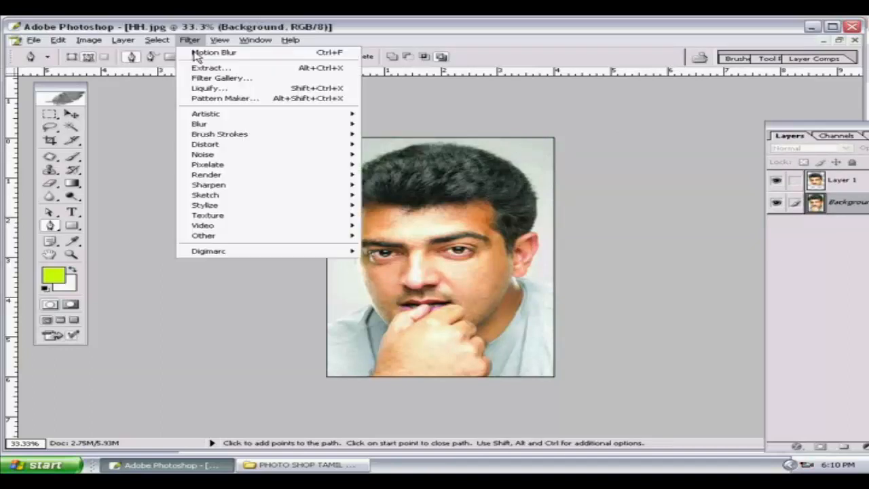
pyautogui.moveTo(216, 126)
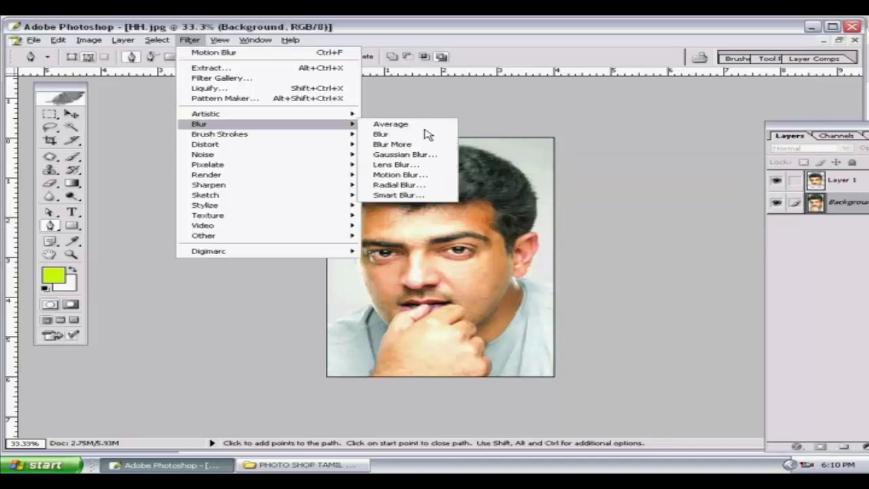
pyautogui.click(390, 174)
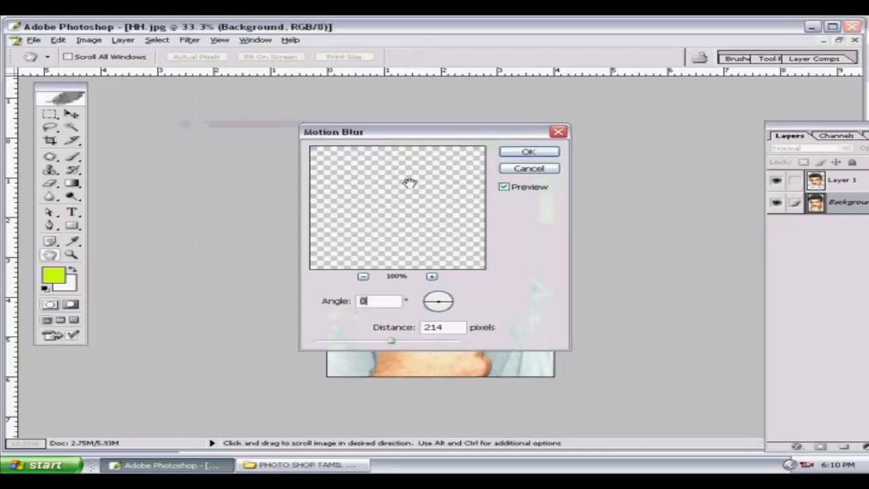
pyautogui.moveTo(407, 133); pyautogui.dragTo(657, 239)
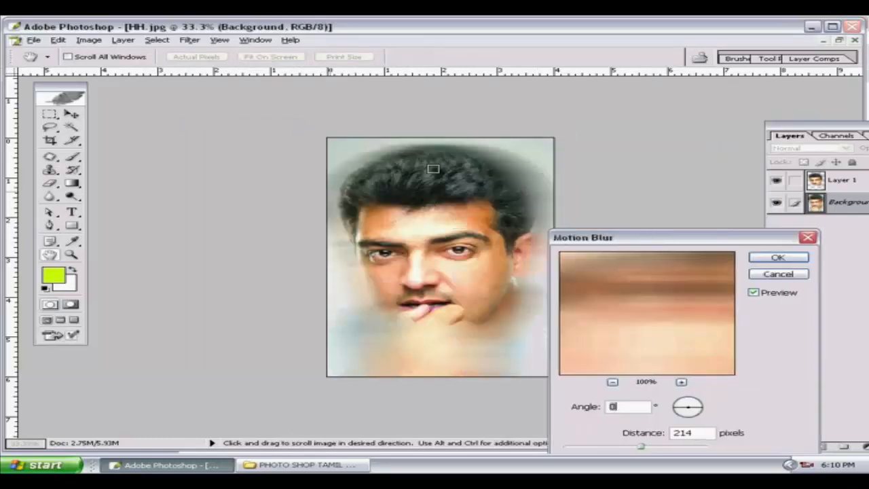
pyautogui.click(801, 277)
pyautogui.press('p')
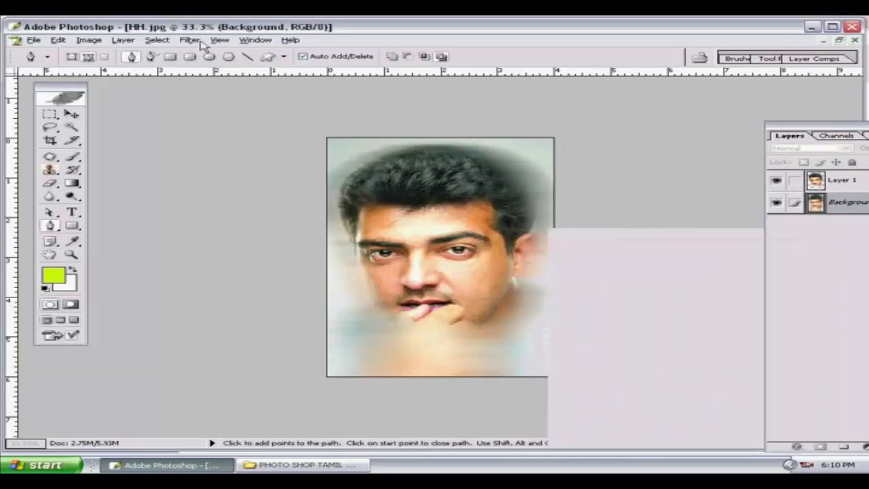
# - Try a Spin Radial Blur with an amount of 76 on the Background layer and undo it
pyautogui.click(192, 39)
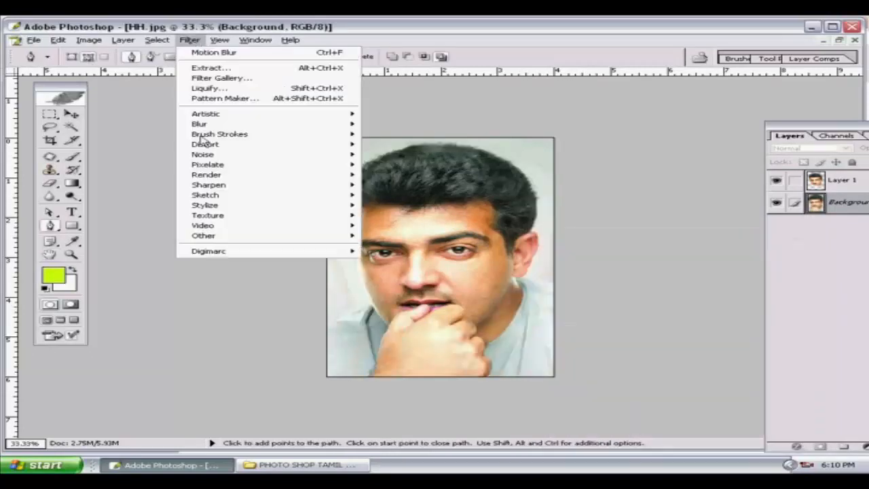
pyautogui.moveTo(226, 127)
pyautogui.click(434, 187)
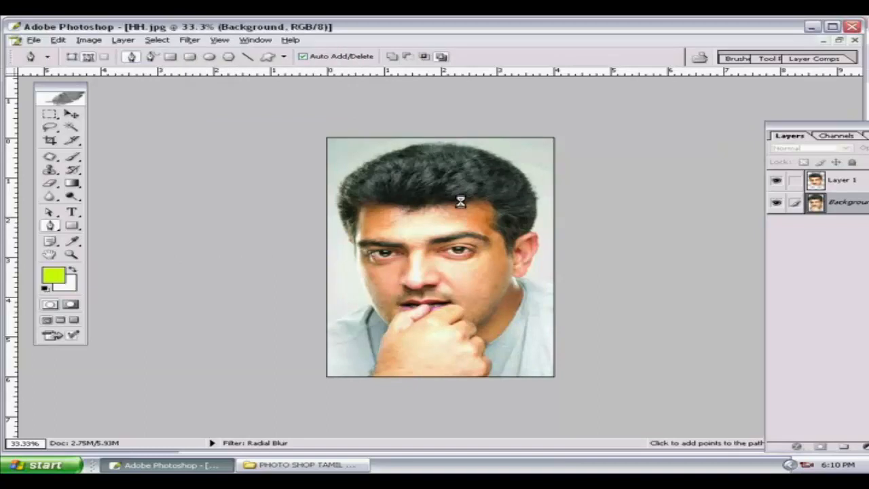
pyautogui.moveTo(450, 122); pyautogui.dragTo(740, 277)
pyautogui.moveTo(611, 310); pyautogui.dragTo(696, 310)
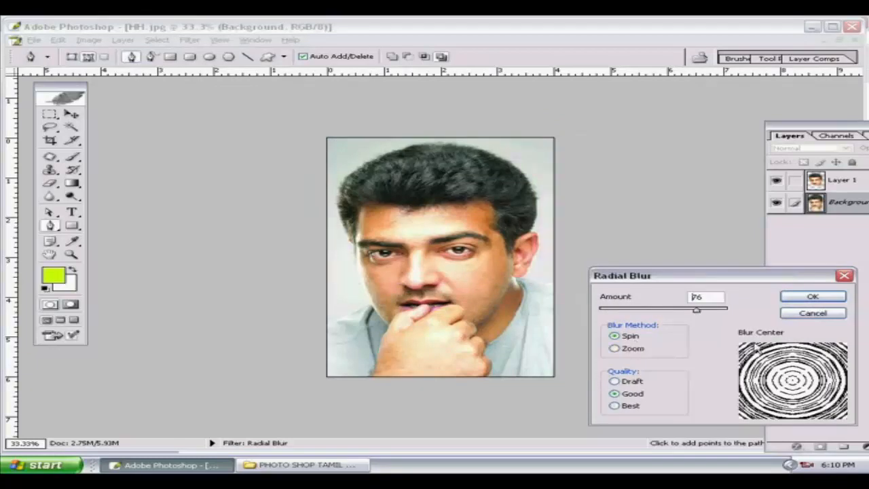
pyautogui.click(614, 381)
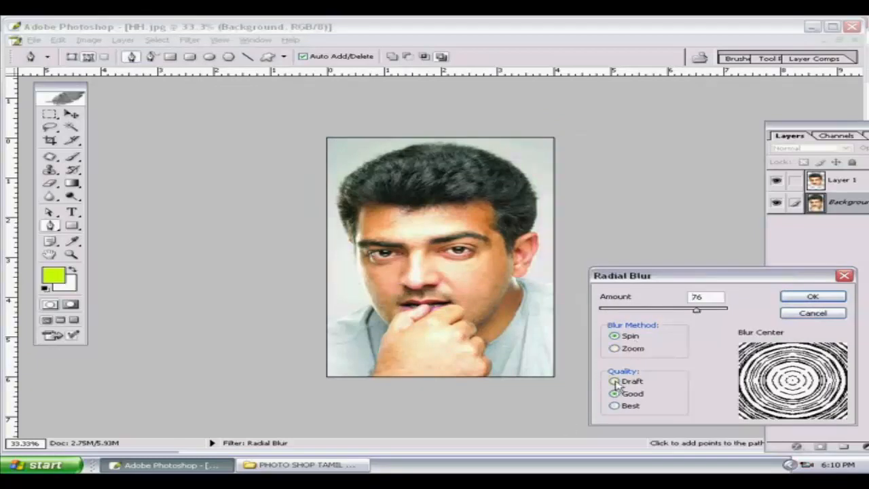
pyautogui.click(810, 297)
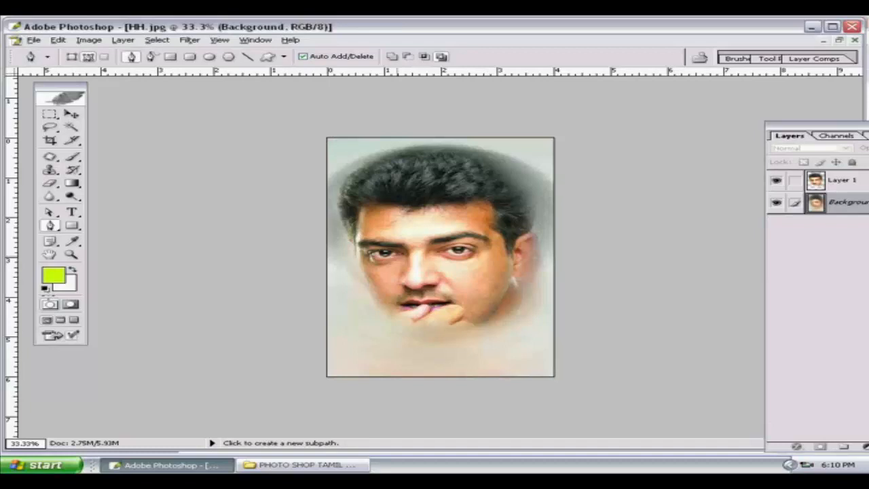
pyautogui.click(72, 115)
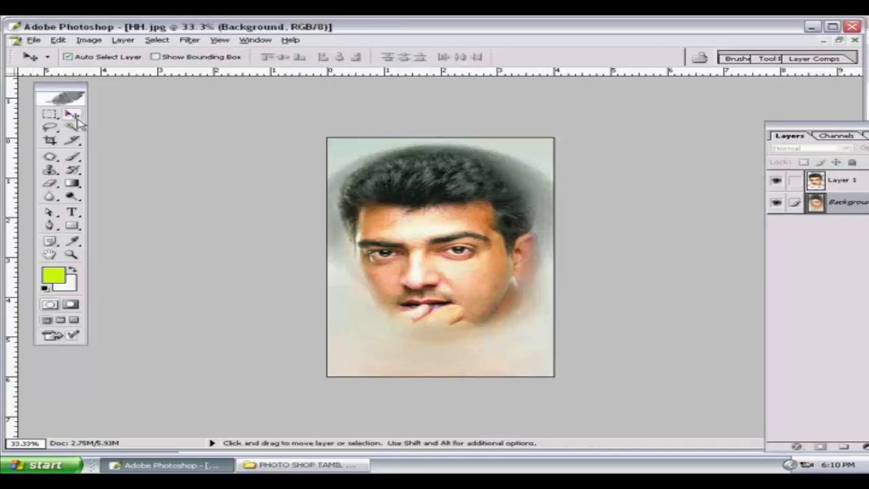
pyautogui.hotkey('ctrl', 'z')
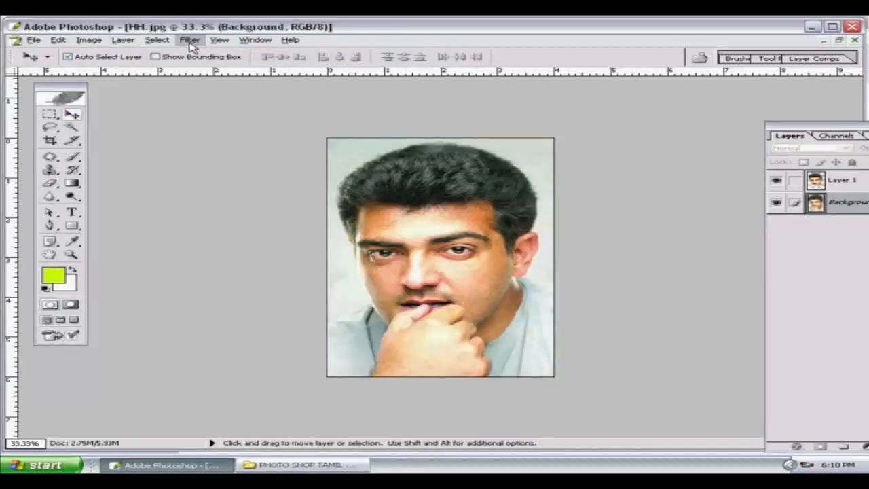
# - Make Layer 1 with the head cutout the active layer
pyautogui.click(190, 41)
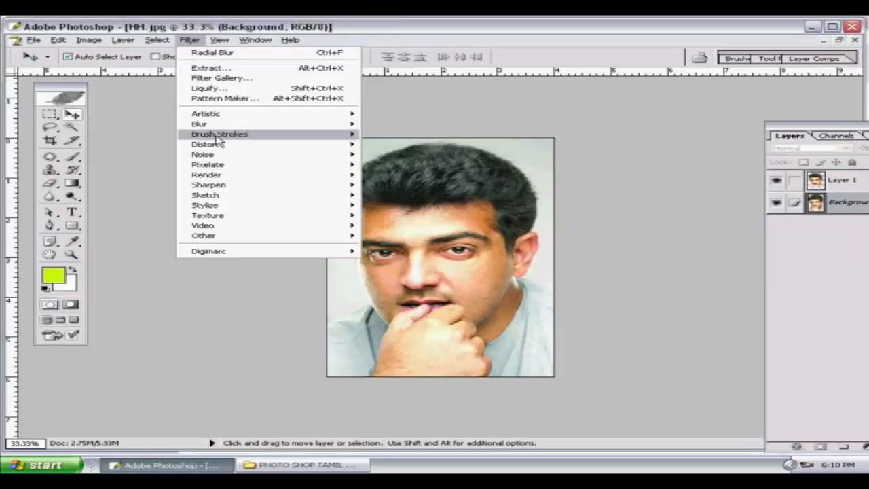
pyautogui.moveTo(218, 140)
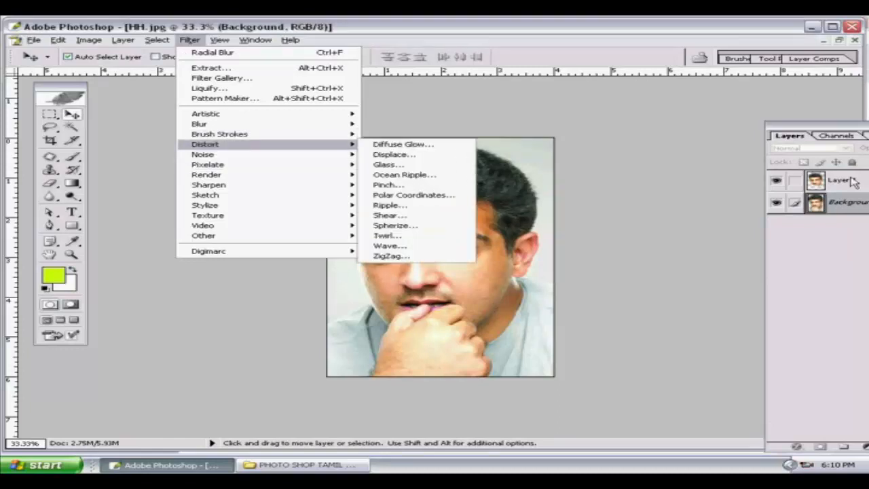
pyautogui.click(857, 182)
pyautogui.click(859, 180)
# - Apply the Colored Pencil filter to Layer 1 with pencil width 4, stroke pressure 8 and paper brightness 25
pyautogui.click(189, 39)
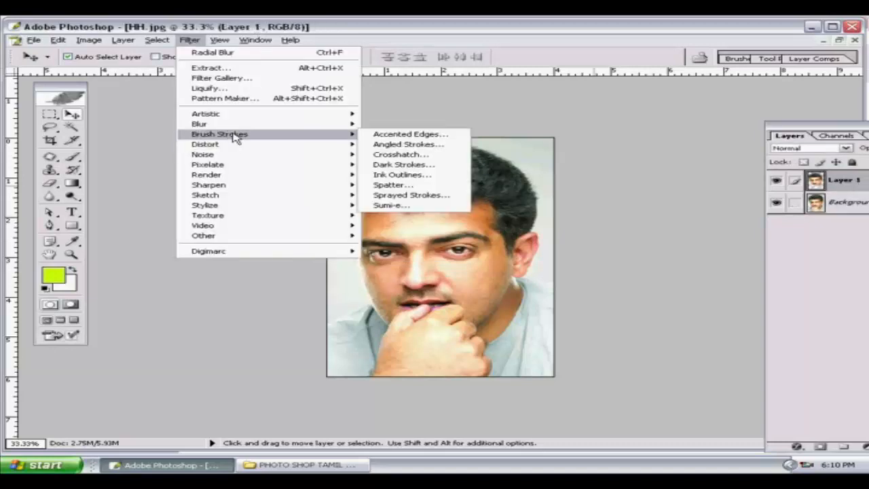
pyautogui.moveTo(250, 114)
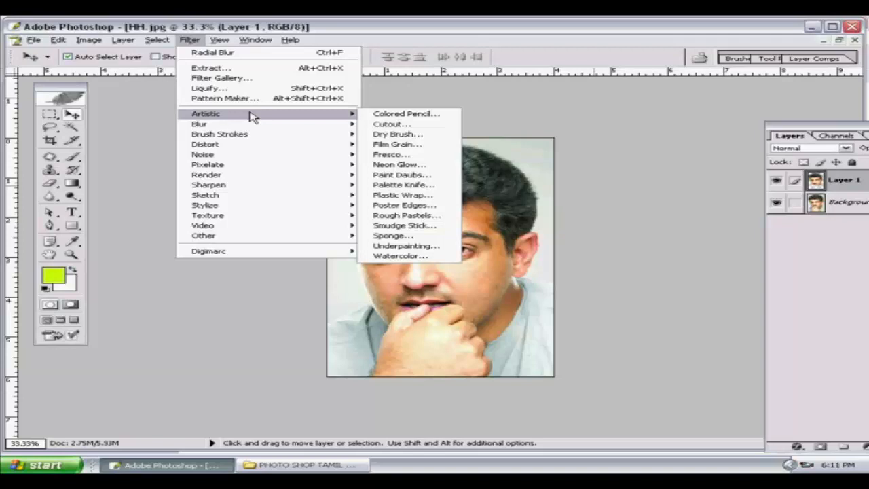
pyautogui.click(441, 116)
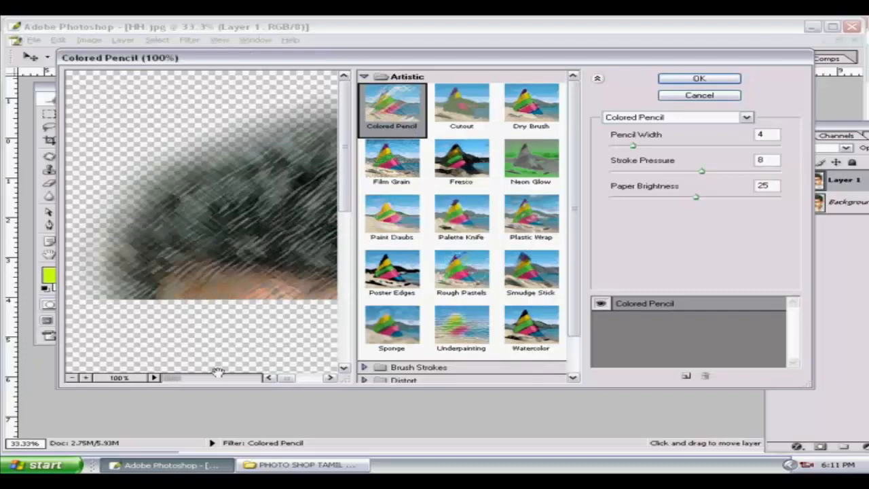
pyautogui.moveTo(346, 166); pyautogui.dragTo(348, 235)
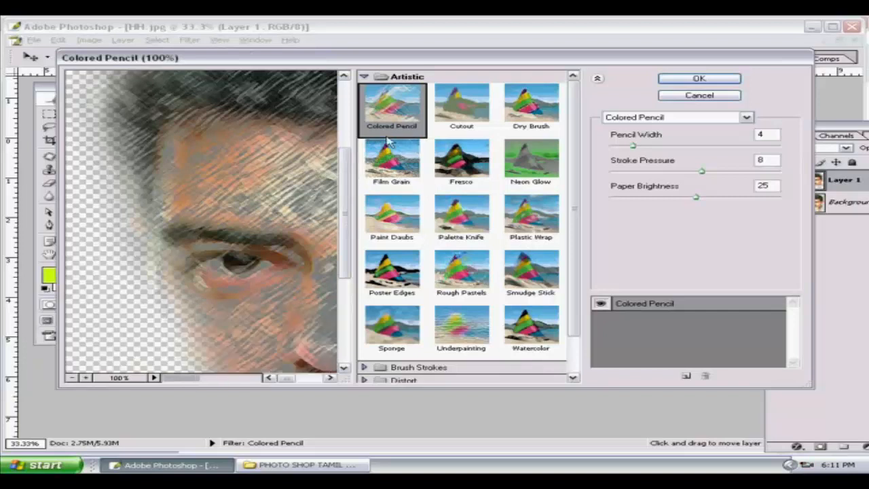
pyautogui.click(699, 79)
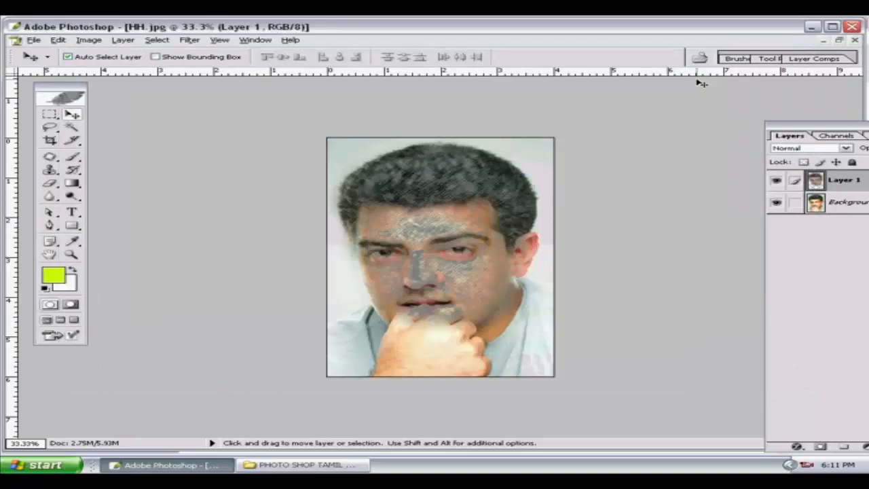
# - Inspect the pencil strokes on the face at 100% and undo the Colored Pencil filter
pyautogui.hotkey('ctrl', '+')
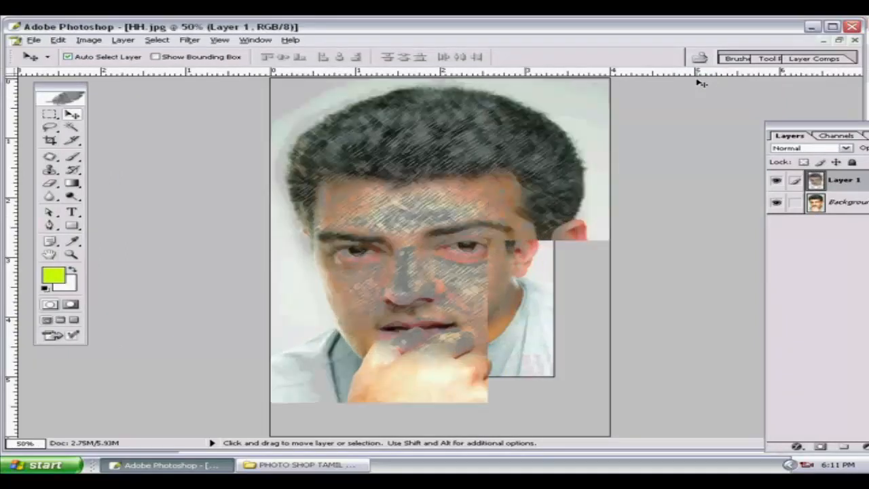
pyautogui.hotkey('ctrl', '+')
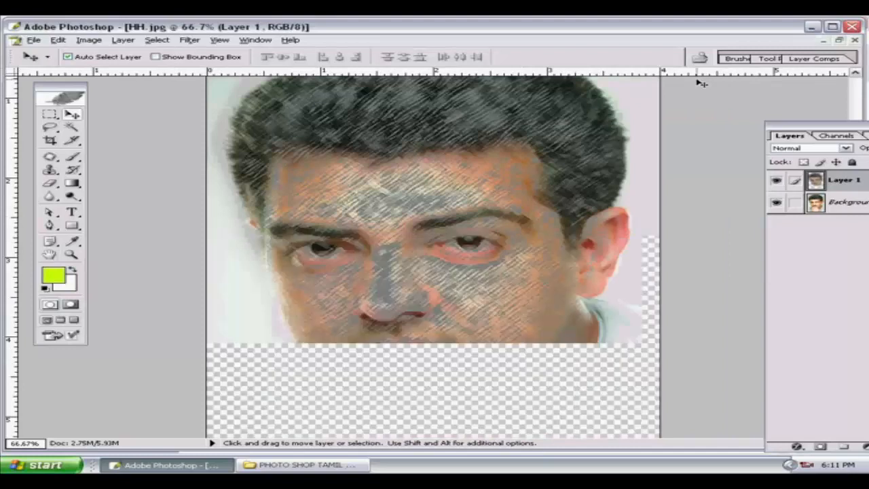
pyautogui.hotkey('ctrl', '+')
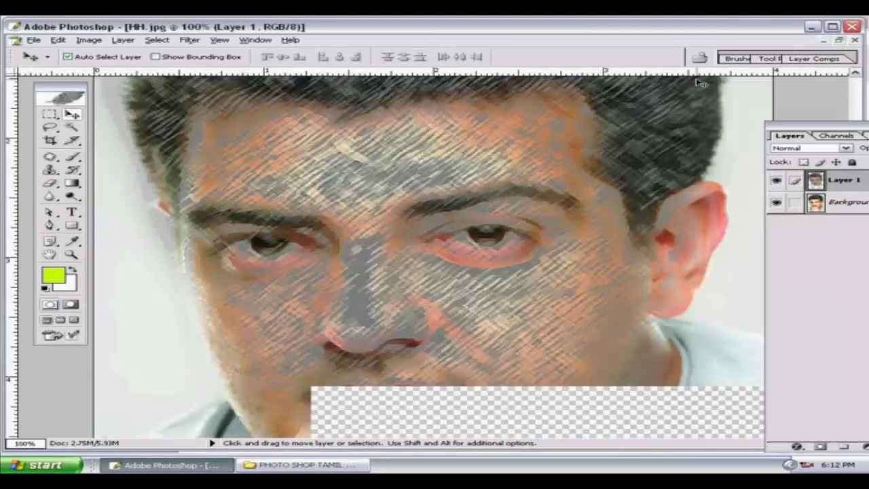
pyautogui.hotkey('ctrl', 'z')
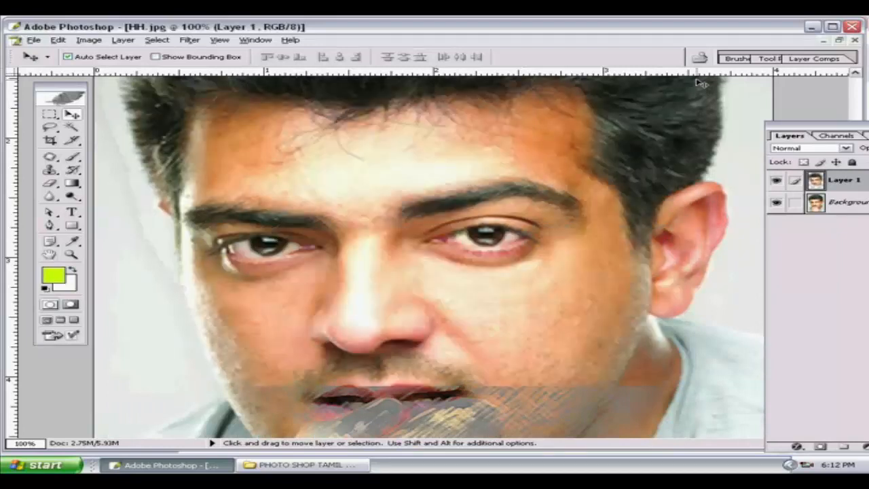
# - Open the Ink Outlines filter for Layer 1 to look at its options and cancel it
pyautogui.click(189, 39)
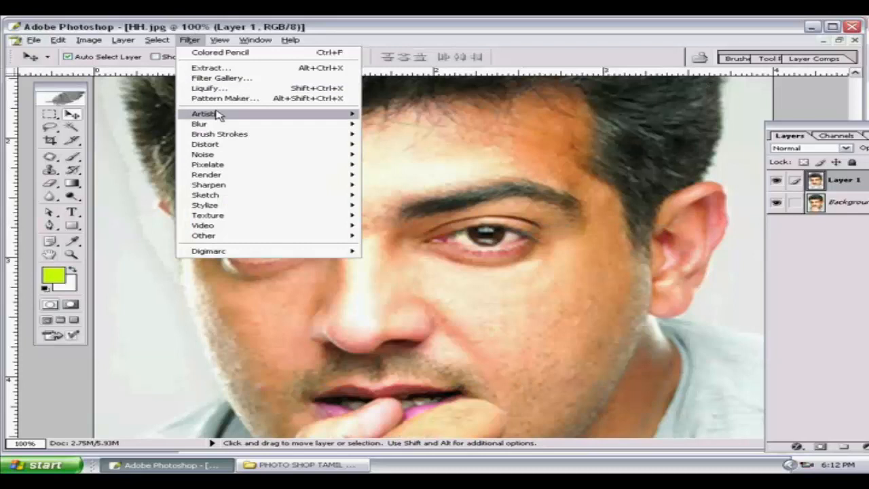
pyautogui.moveTo(226, 112)
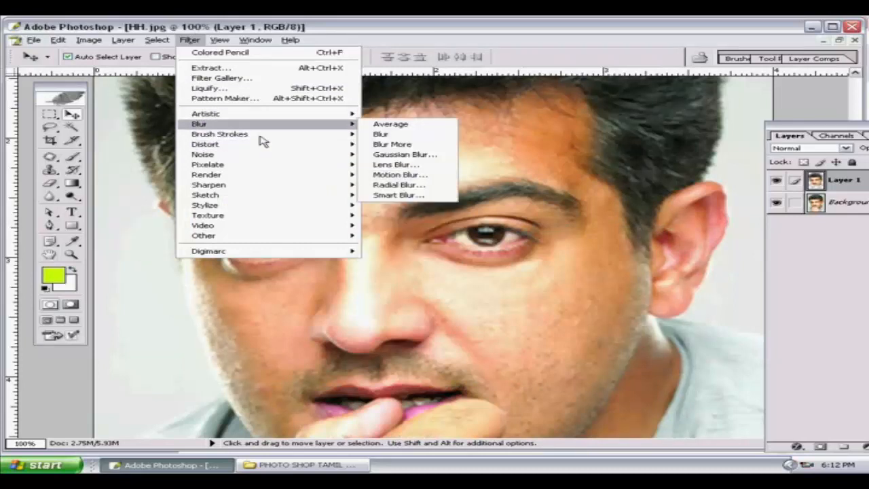
pyautogui.moveTo(264, 139)
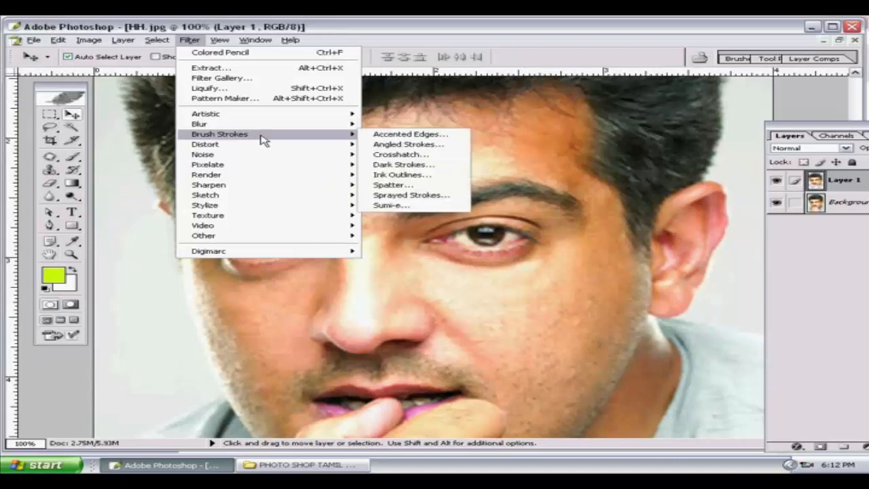
pyautogui.click(400, 174)
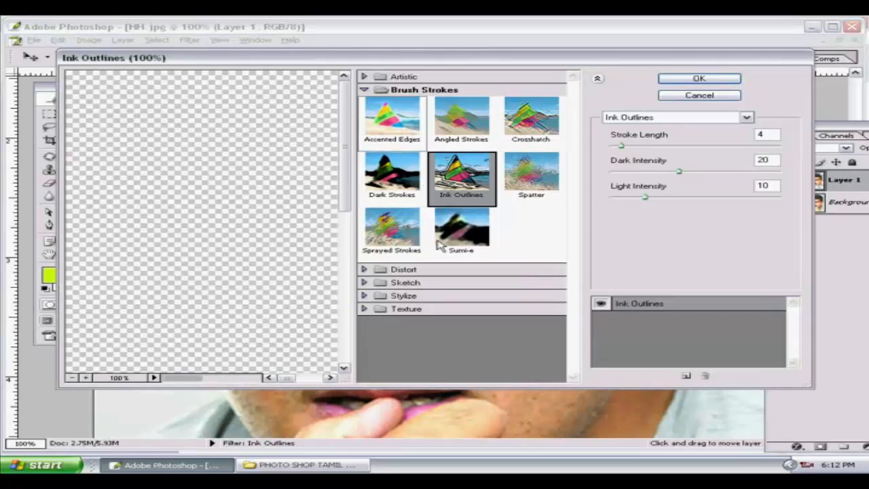
pyautogui.click(699, 96)
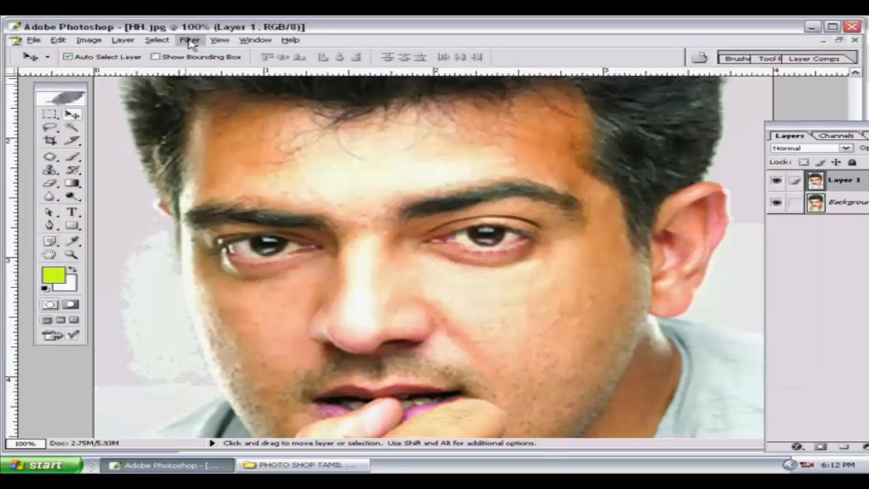
# - Distort the face on Layer 1 with a Pond ripples ZigZag filter, amount 80 and ridges 16
pyautogui.click(190, 41)
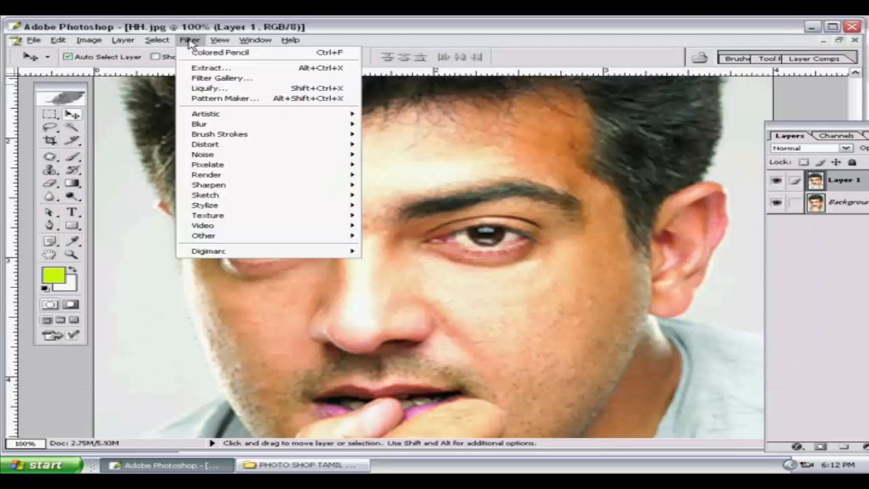
pyautogui.moveTo(236, 149)
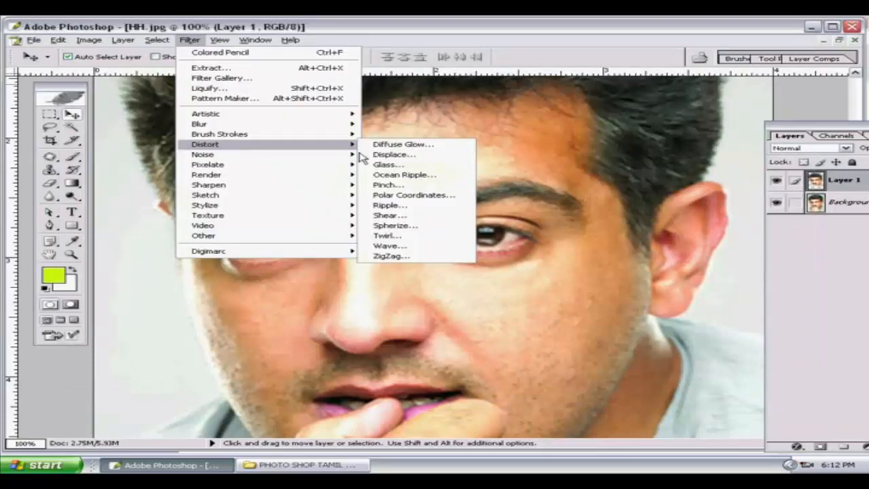
pyautogui.click(394, 258)
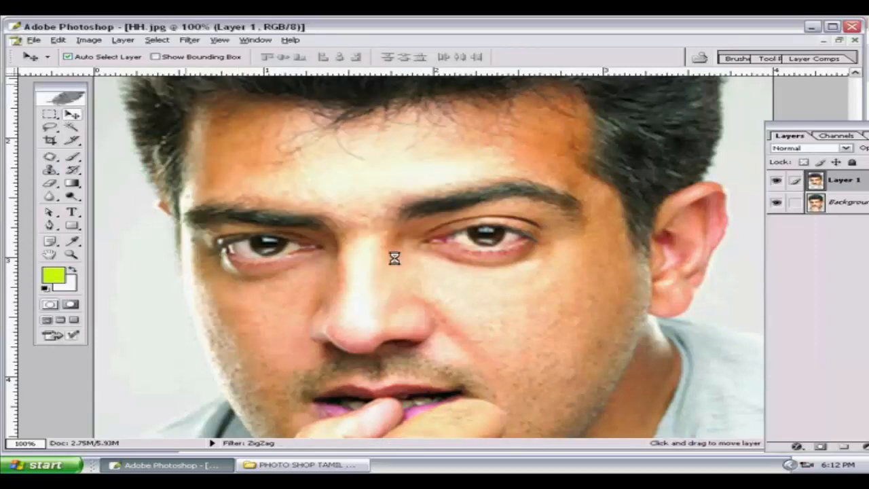
pyautogui.click(330, 235)
pyautogui.click(330, 235)
pyautogui.click(330, 235)
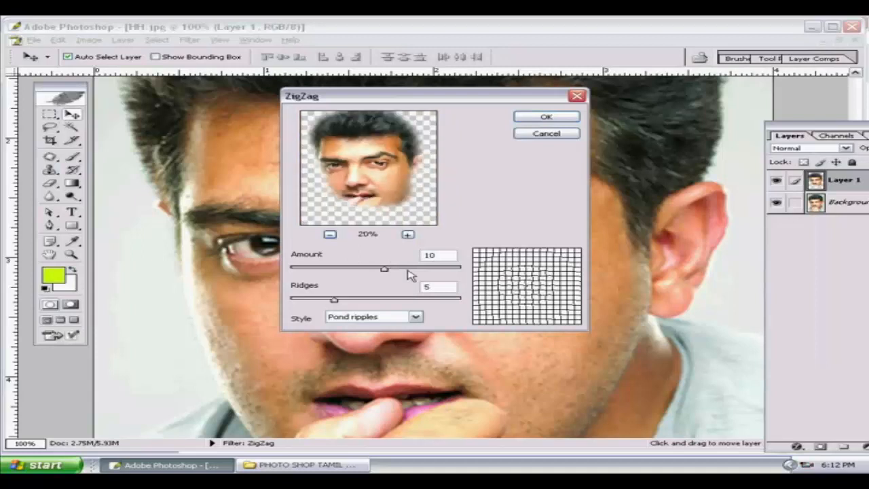
pyautogui.moveTo(387, 270); pyautogui.dragTo(443, 269)
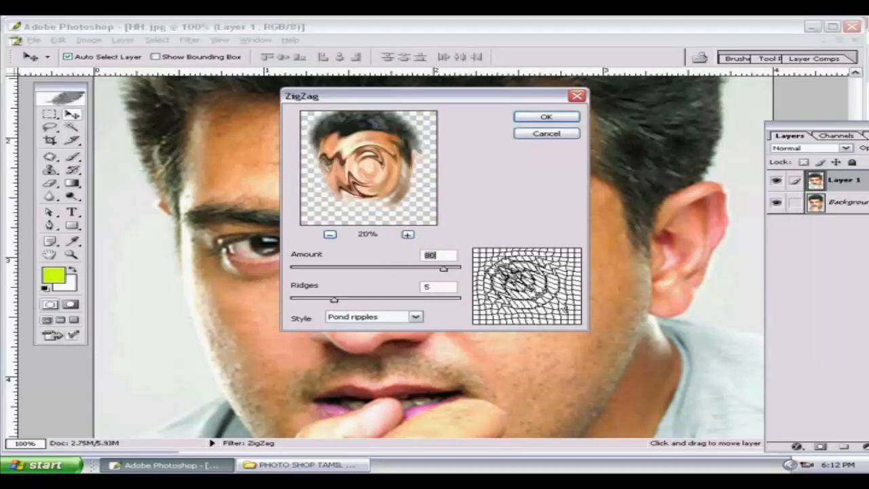
pyautogui.moveTo(336, 301); pyautogui.dragTo(433, 298)
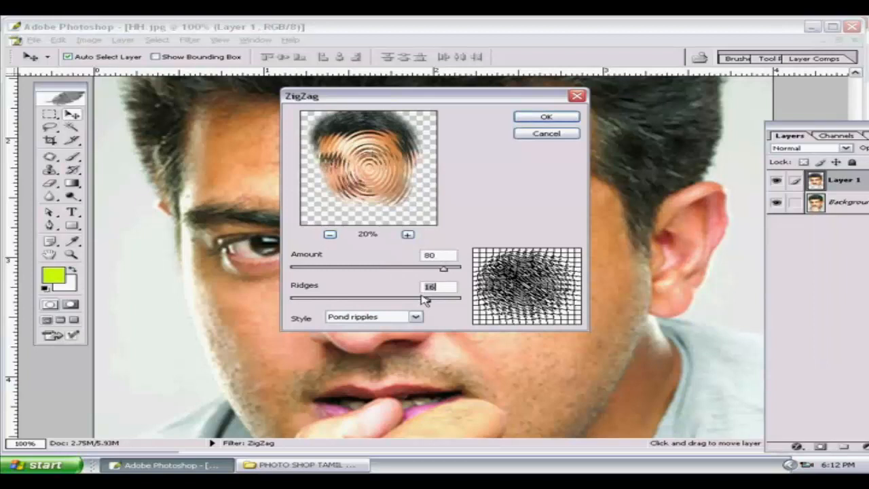
pyautogui.click(539, 120)
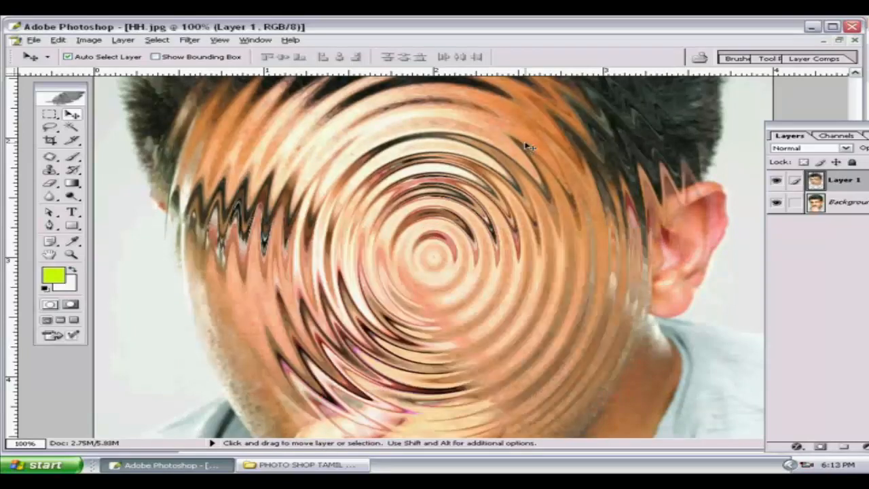
# - Undo the ZigZag distortion on Layer 1, and open the Mosaic filter to preview it without applying it
pyautogui.hotkey('ctrl', 'z')
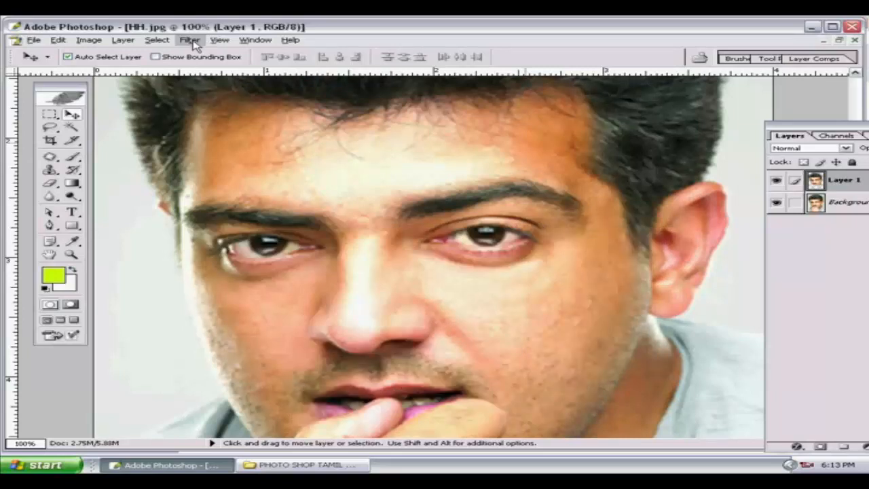
pyautogui.click(190, 40)
pyautogui.moveTo(225, 169)
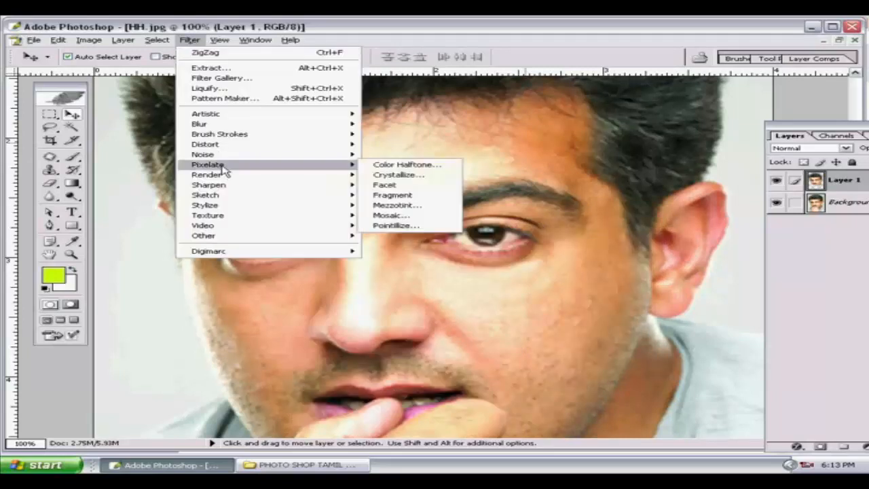
pyautogui.click(400, 215)
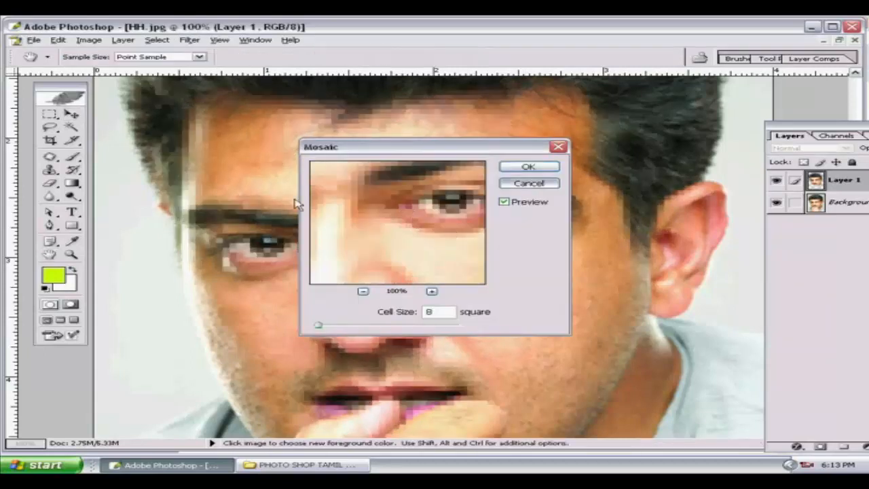
pyautogui.press('Escape')
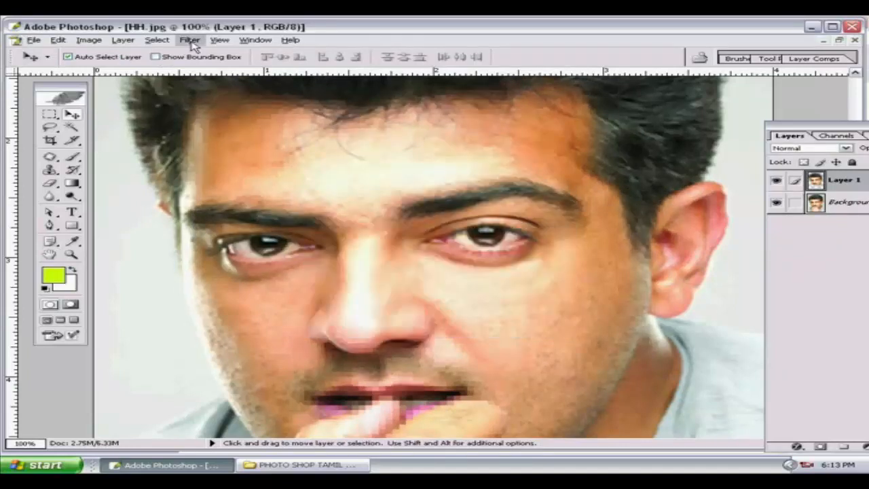
# - Apply Lighting Effects to Layer 1 with the Flashlight style and its light circle enlarged to cover the face, and undo it
pyautogui.click(191, 42)
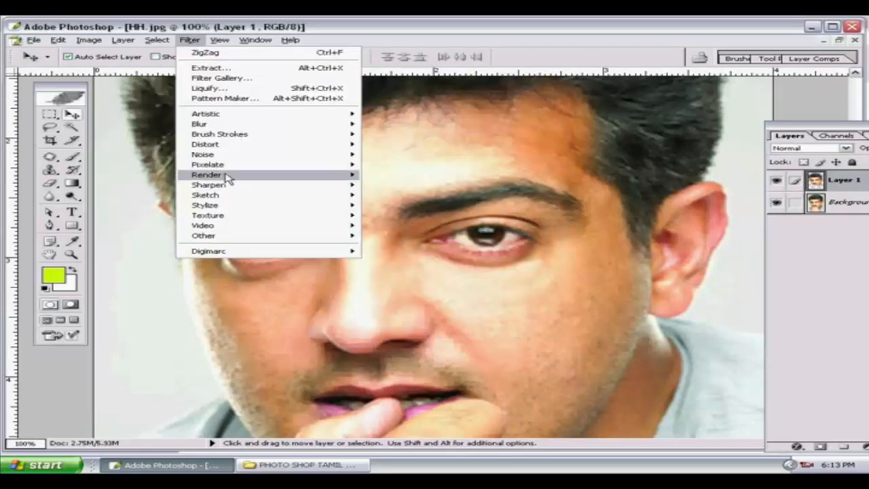
pyautogui.moveTo(227, 178)
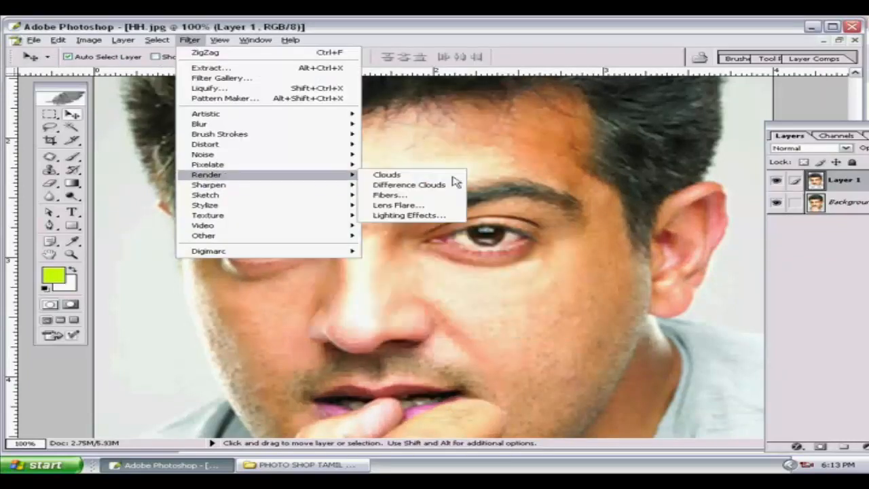
pyautogui.click(417, 215)
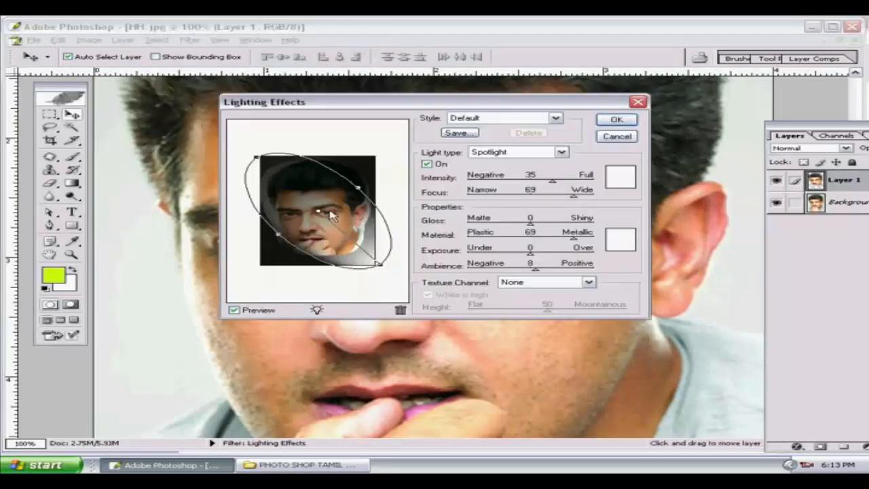
pyautogui.moveTo(358, 188)
pyautogui.mouseDown()
pyautogui.moveTo(374, 175)
pyautogui.moveTo(348, 192)
pyautogui.mouseUp()
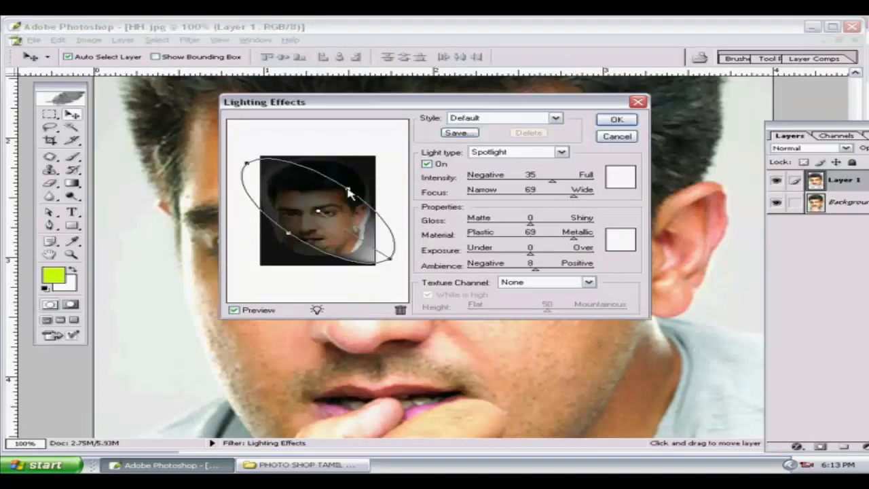
pyautogui.click(502, 118)
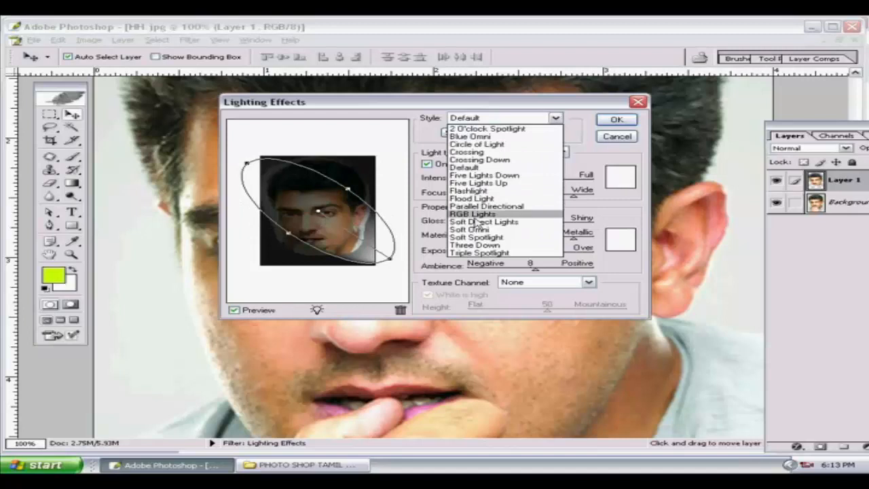
pyautogui.click(475, 191)
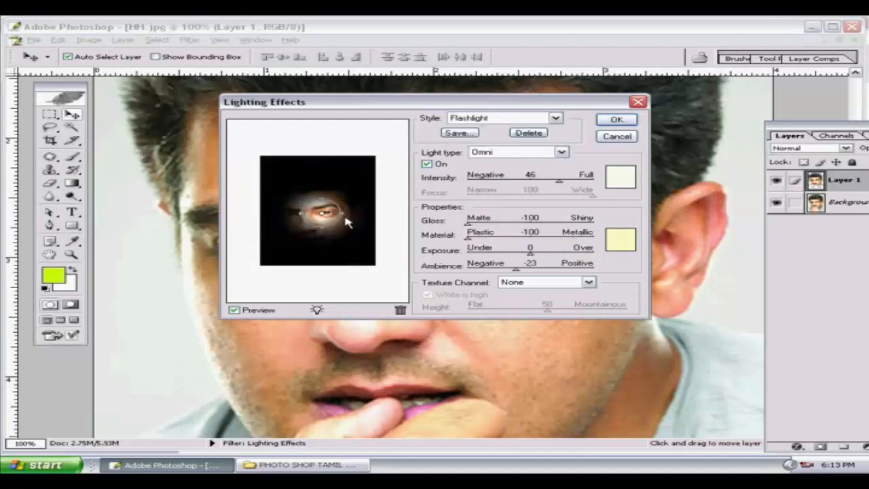
pyautogui.moveTo(344, 218); pyautogui.dragTo(372, 226)
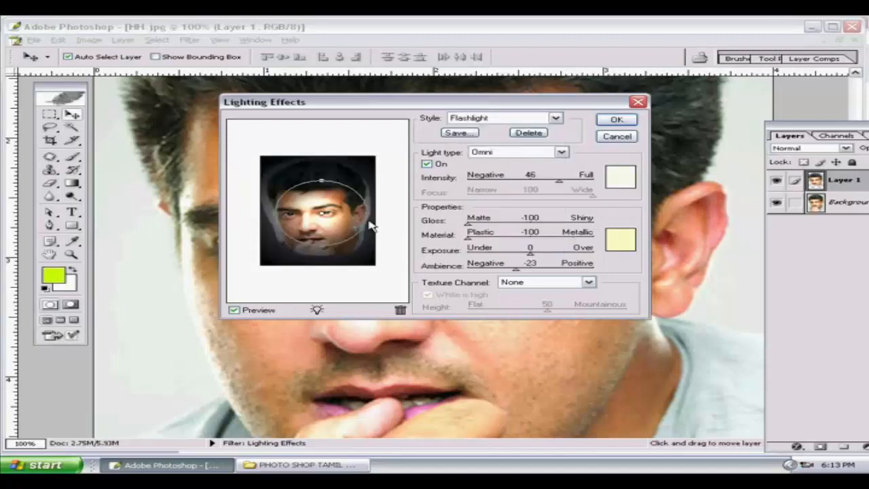
pyautogui.click(610, 122)
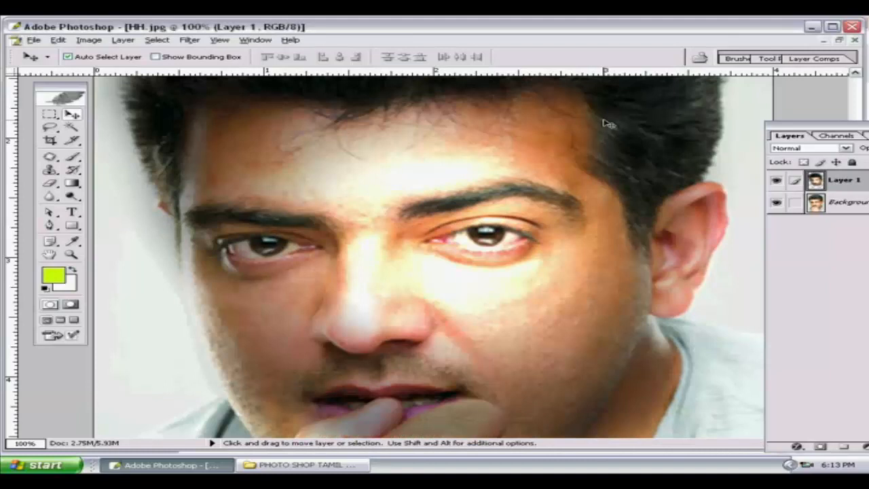
pyautogui.hotkey('ctrl', 'z')
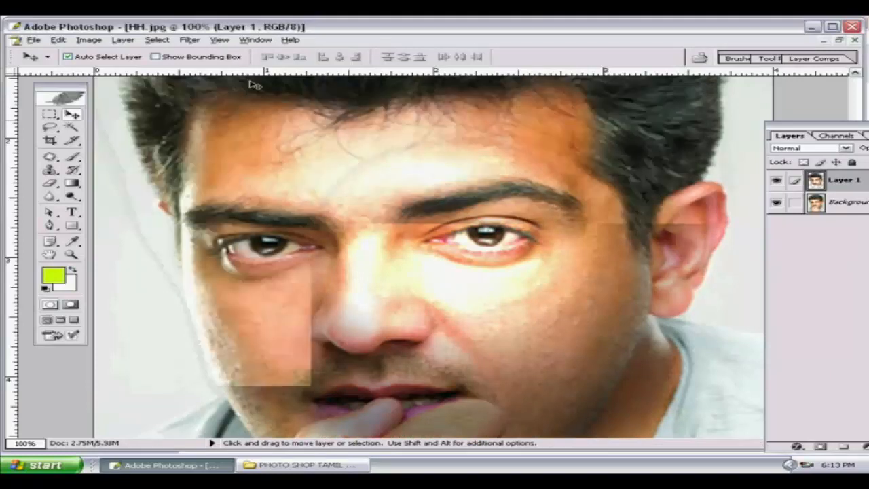
# - Apply the Wind filter to Layer 1 with the Stagger method from the right, and undo it
pyautogui.click(192, 42)
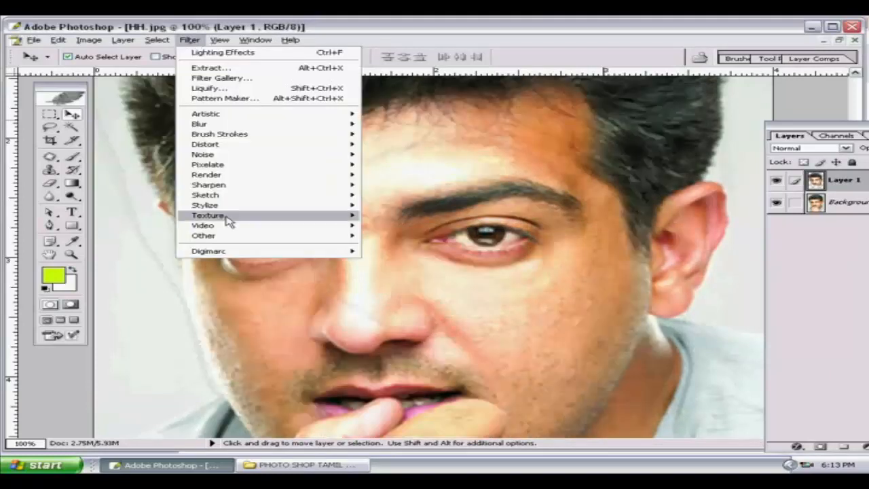
pyautogui.moveTo(227, 196)
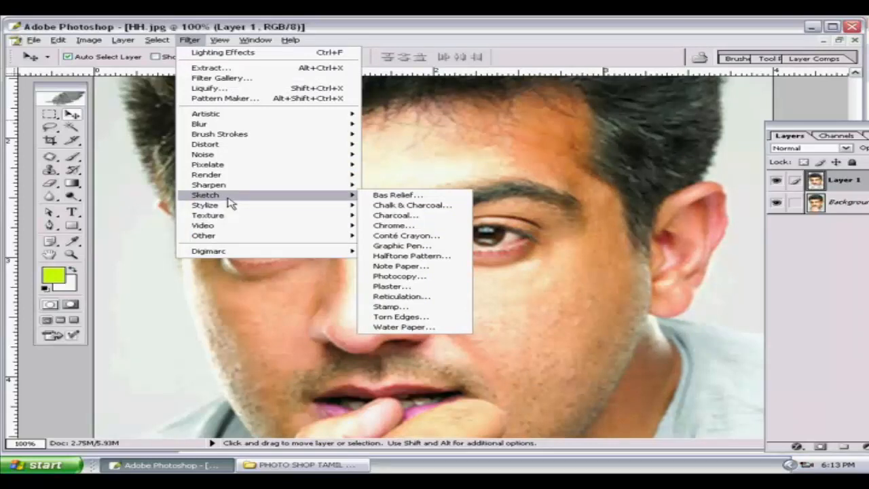
pyautogui.moveTo(229, 212)
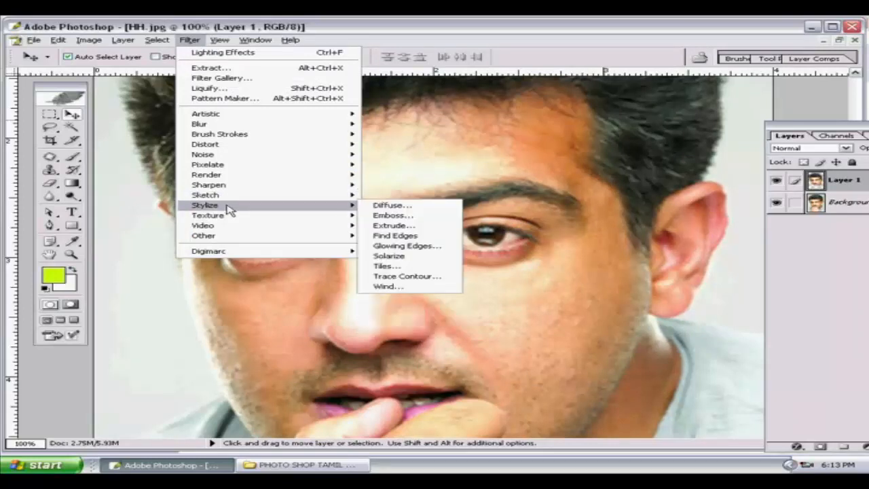
pyautogui.click(381, 283)
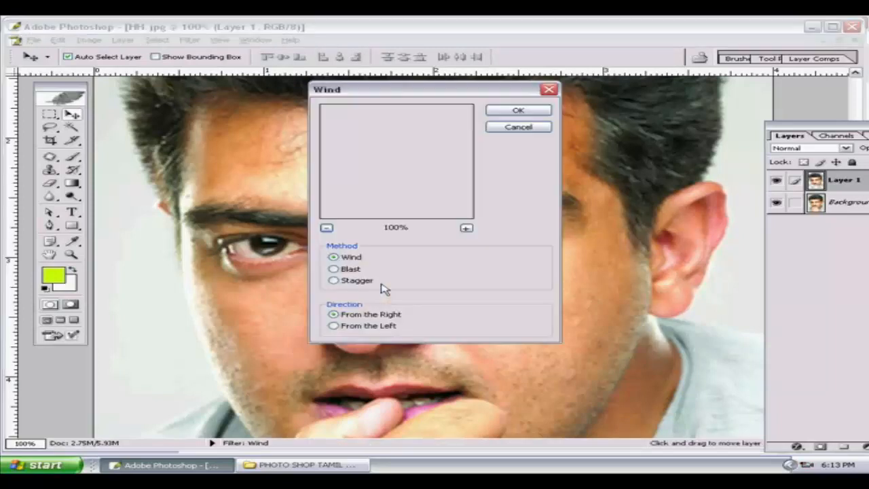
pyautogui.click(334, 281)
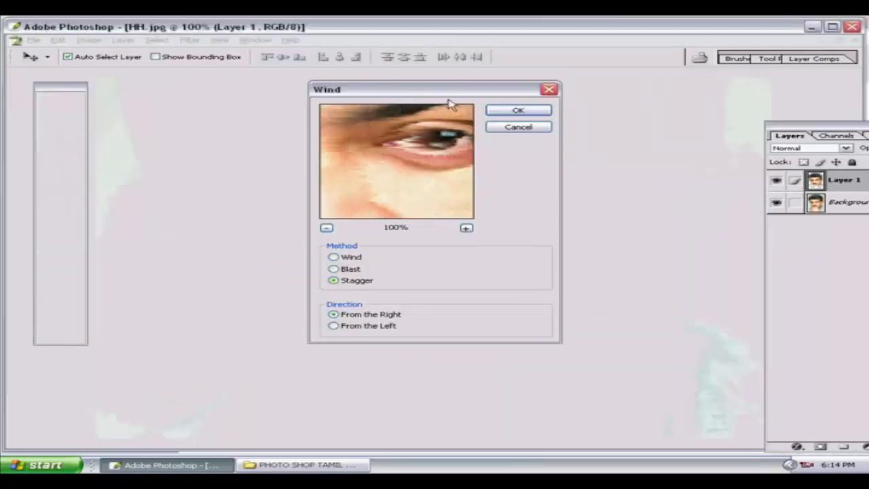
pyautogui.click(506, 111)
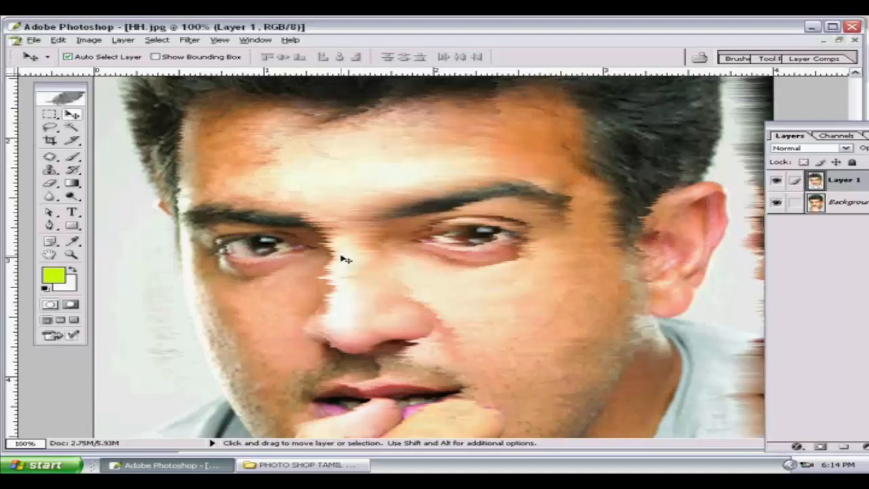
pyautogui.hotkey('ctrl', 'z')
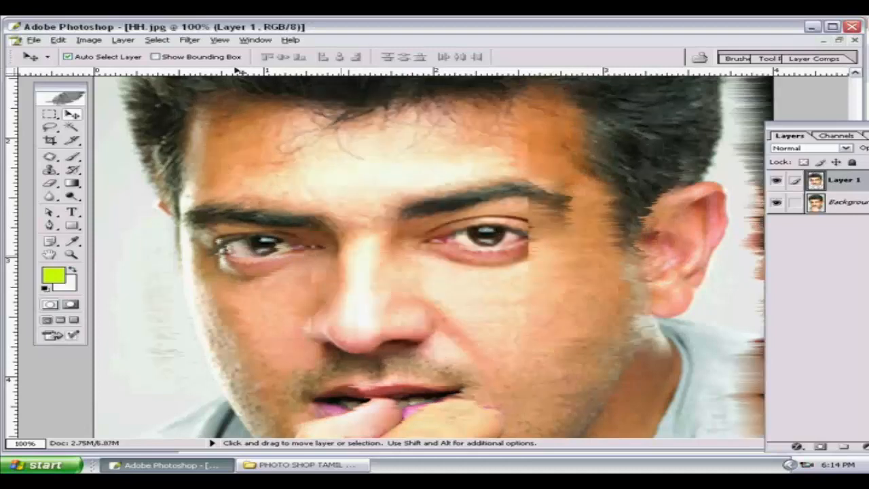
# - Preview the Texturizer and Stained Glass texture filters on Layer 1 and cancel without applying either
pyautogui.click(190, 40)
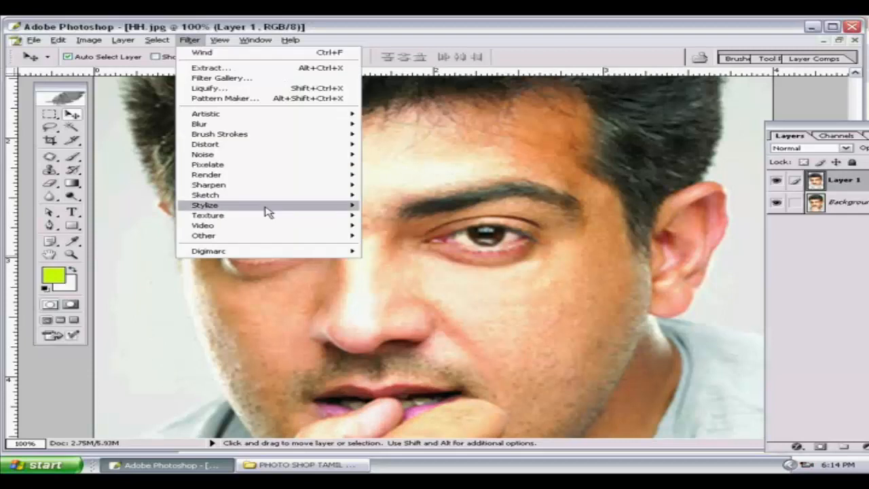
pyautogui.moveTo(217, 217)
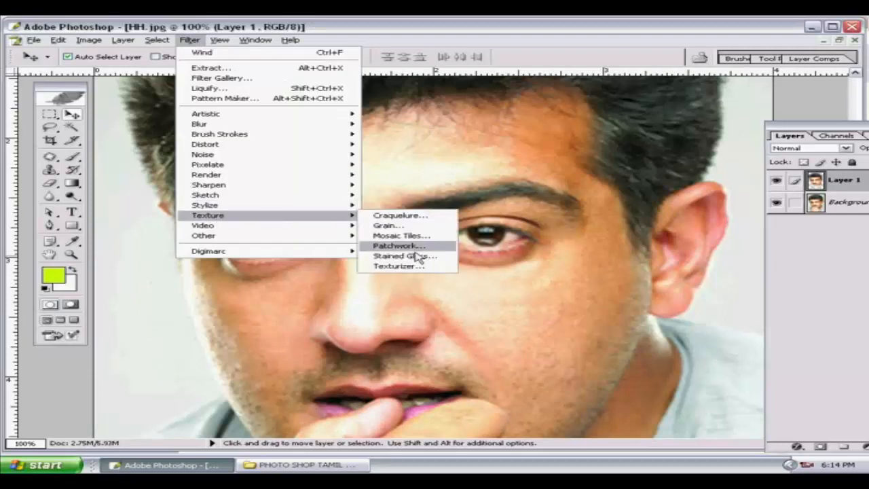
pyautogui.click(413, 272)
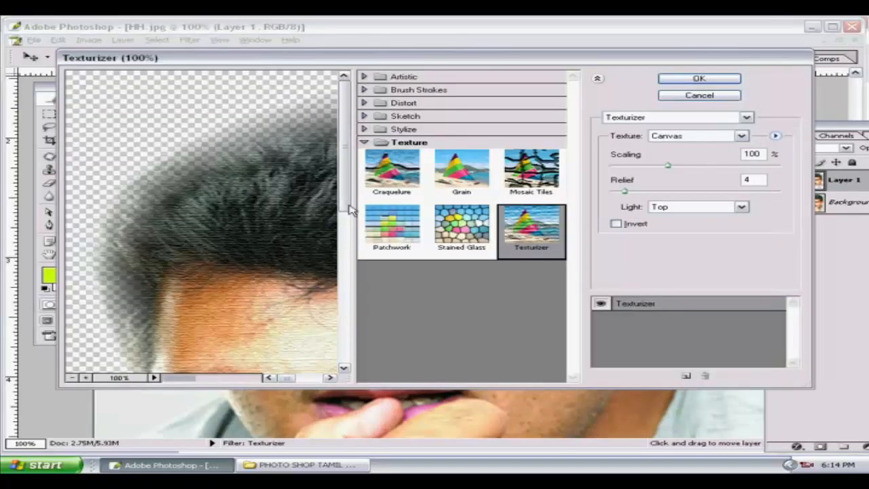
pyautogui.moveTo(348, 203); pyautogui.dragTo(349, 251)
pyautogui.click(461, 227)
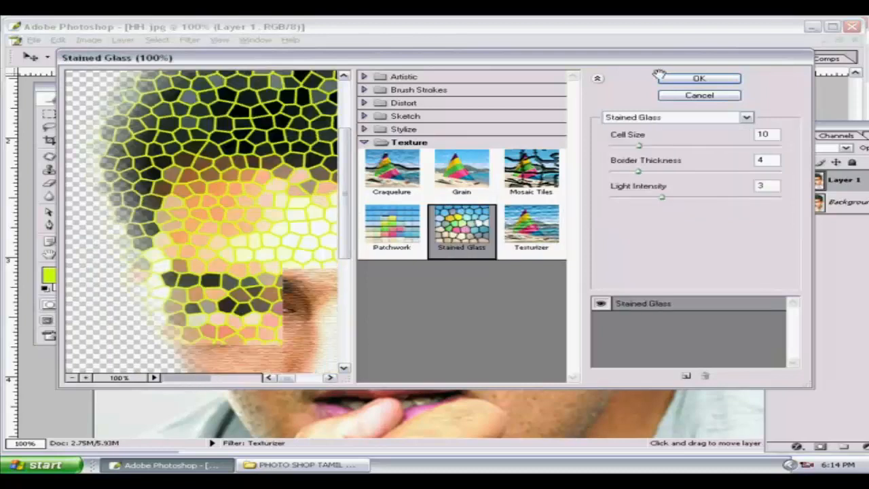
pyautogui.click(711, 95)
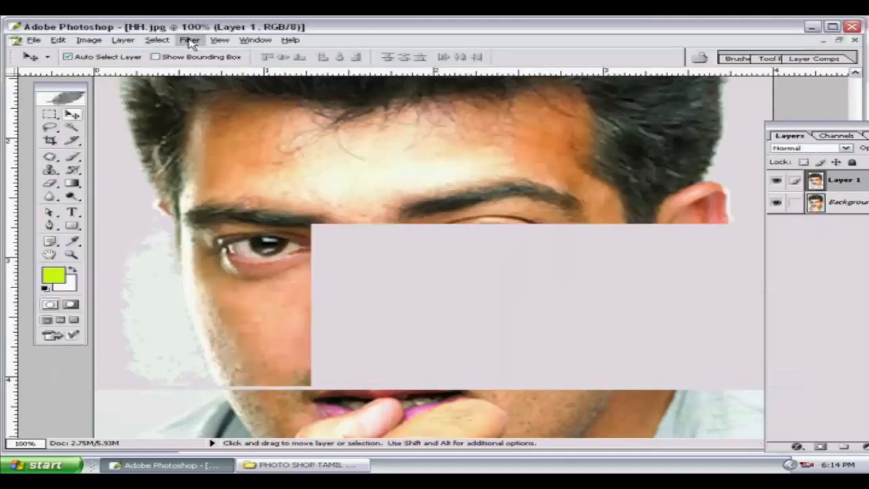
pyautogui.click(190, 41)
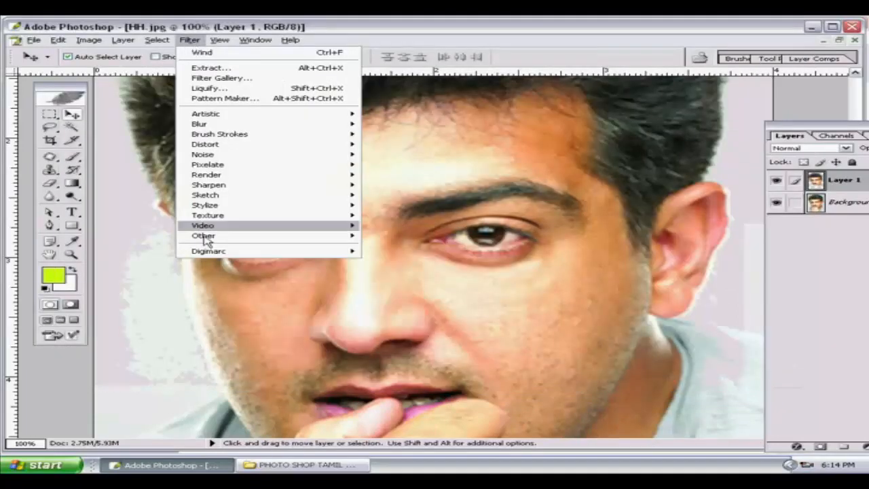
pyautogui.moveTo(219, 40)
pyautogui.moveTo(190, 40)
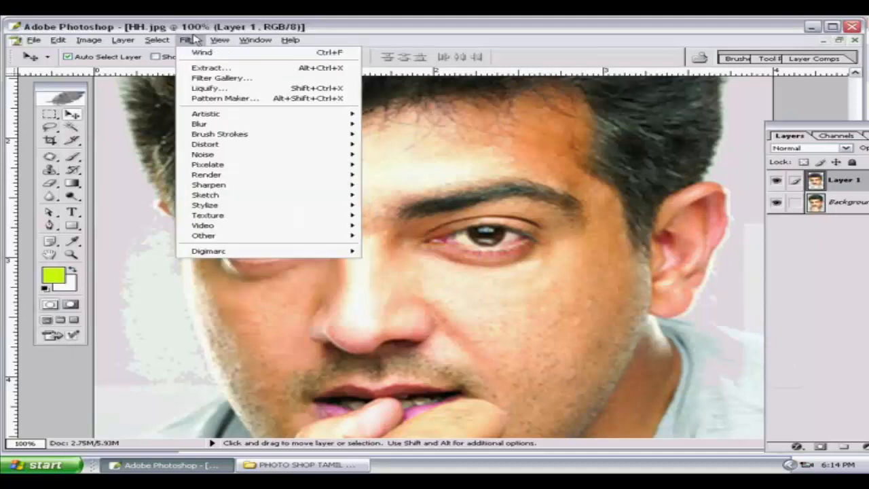
pyautogui.moveTo(221, 257)
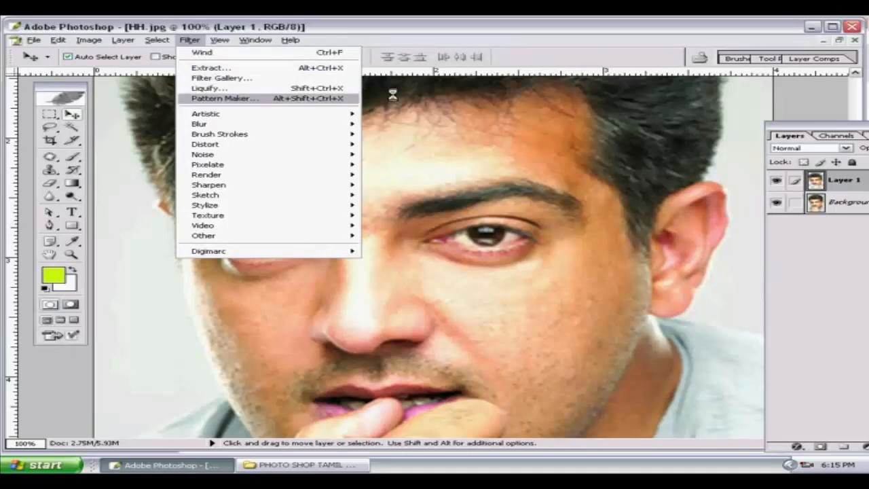
pyautogui.click(699, 161)
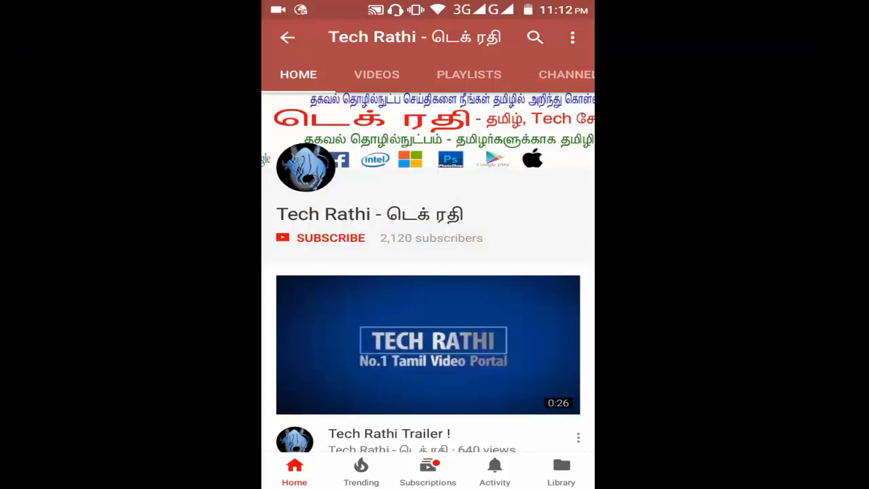
# - In the YouTube mobile app, subscribe to the Tech Rathi channel and turn on all its notifications
pyautogui.click(330, 237)
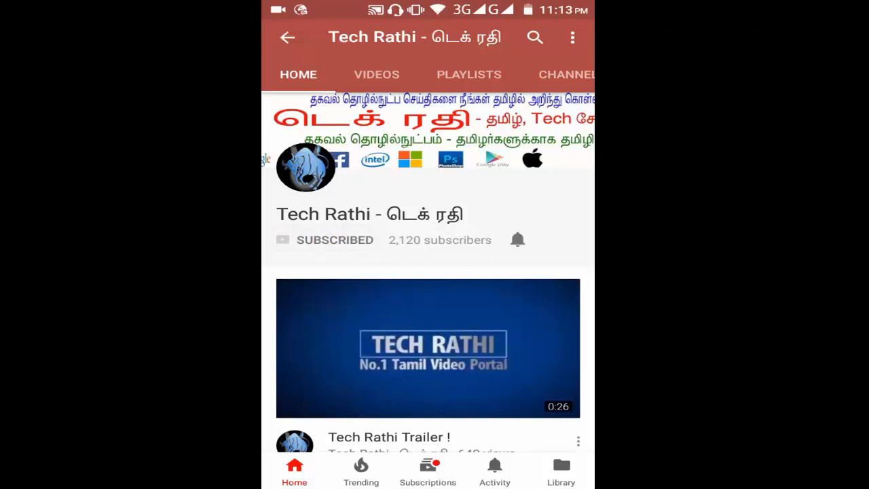
pyautogui.click(517, 239)
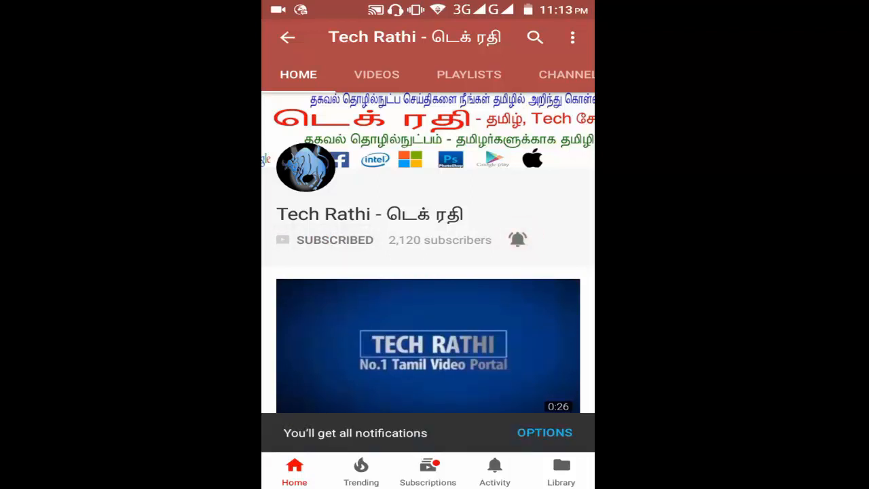